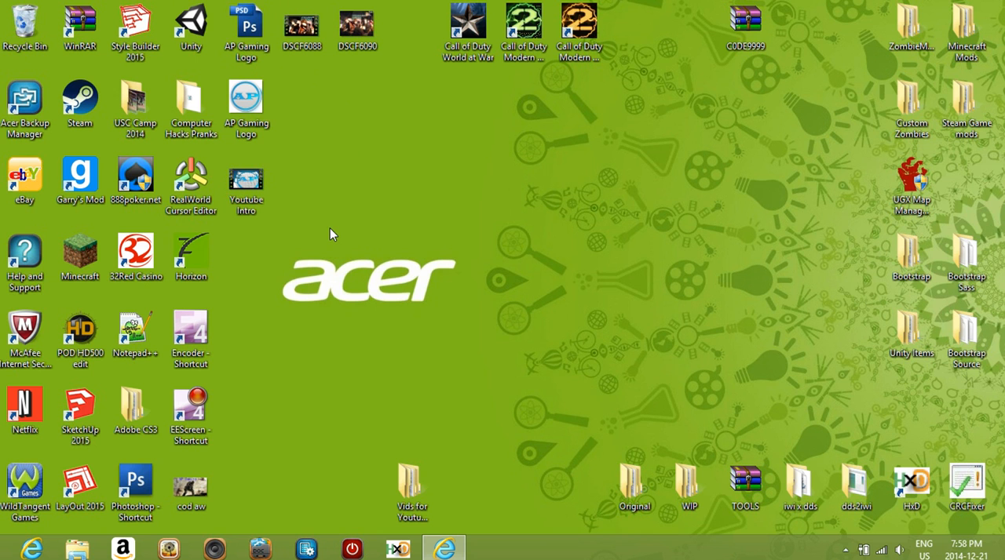
- Launch Unity from its desktop shortcut and close the welcome window
left_click_drag(197, 27, 583, 149)
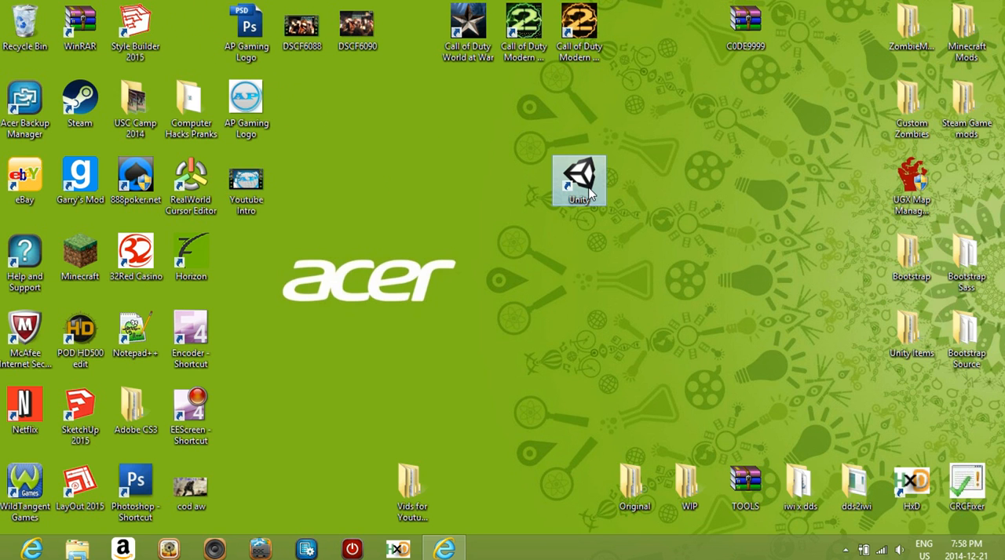
left_click_drag(583, 203, 176, 36)
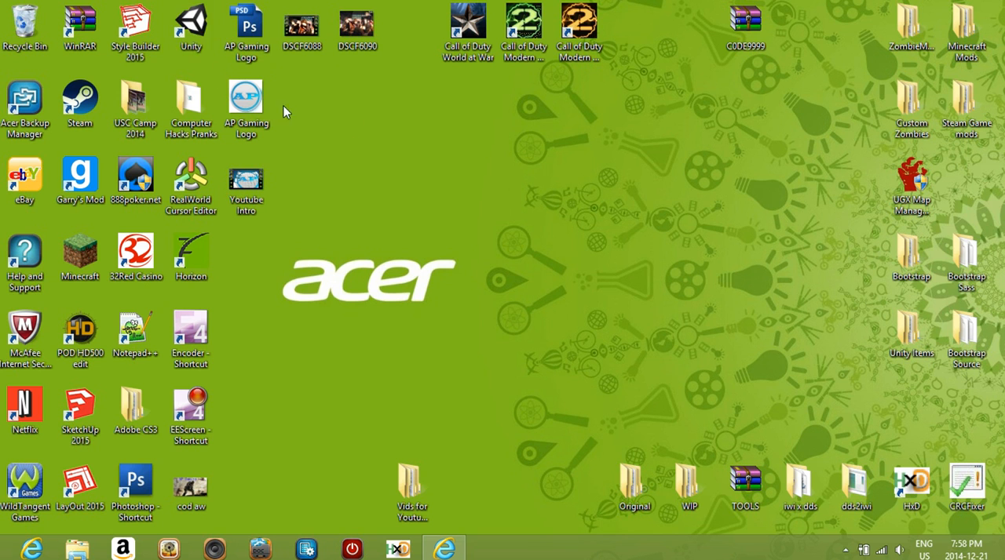
double_click(190, 31)
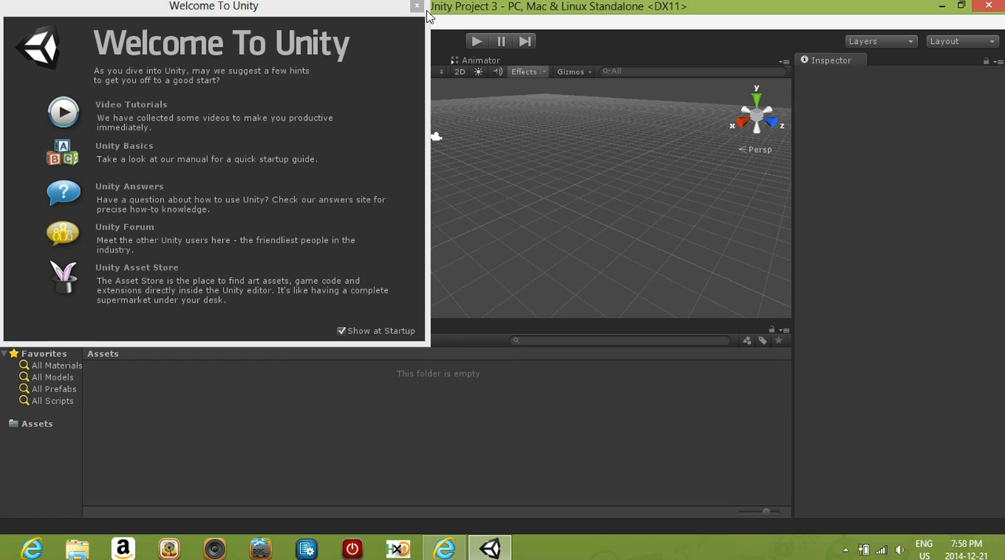
left_click(416, 7)
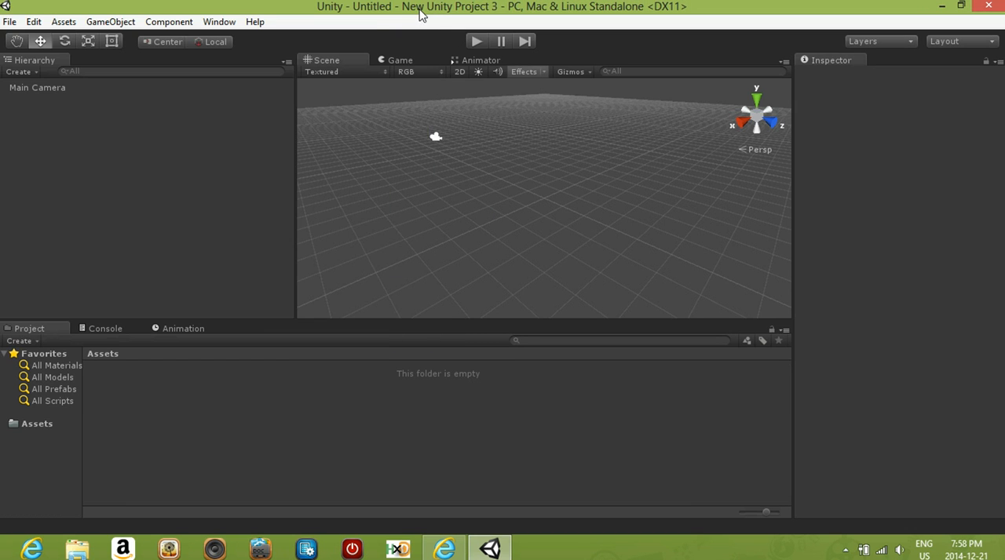
- Create a new project named BallGame in the Documents folder and close the welcome window
left_click(6, 22)
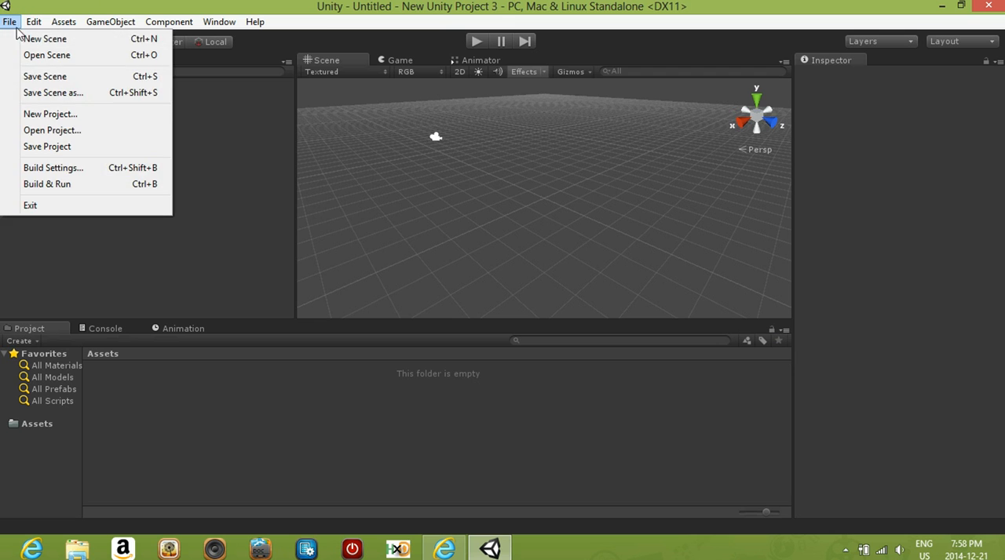
left_click(50, 112)
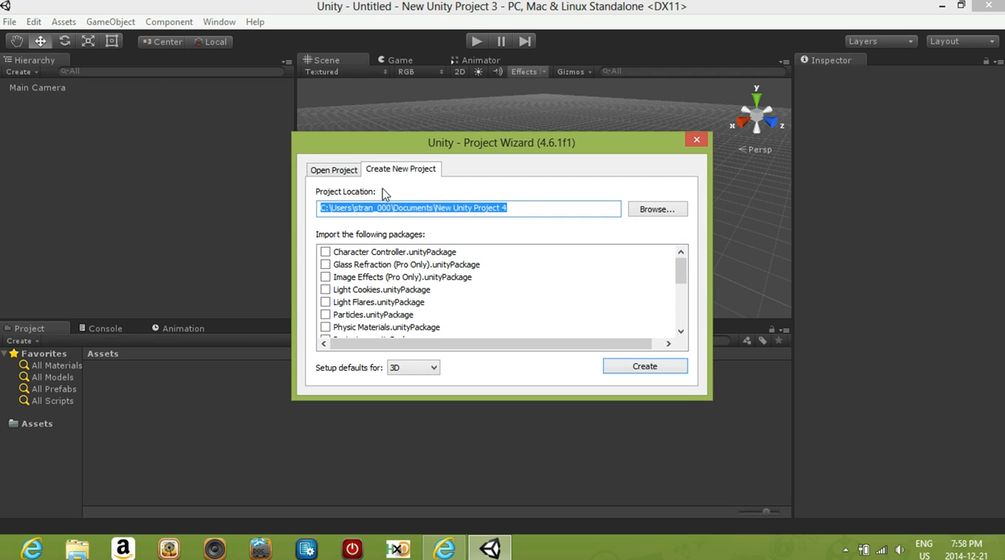
left_click_drag(533, 212, 436, 213)
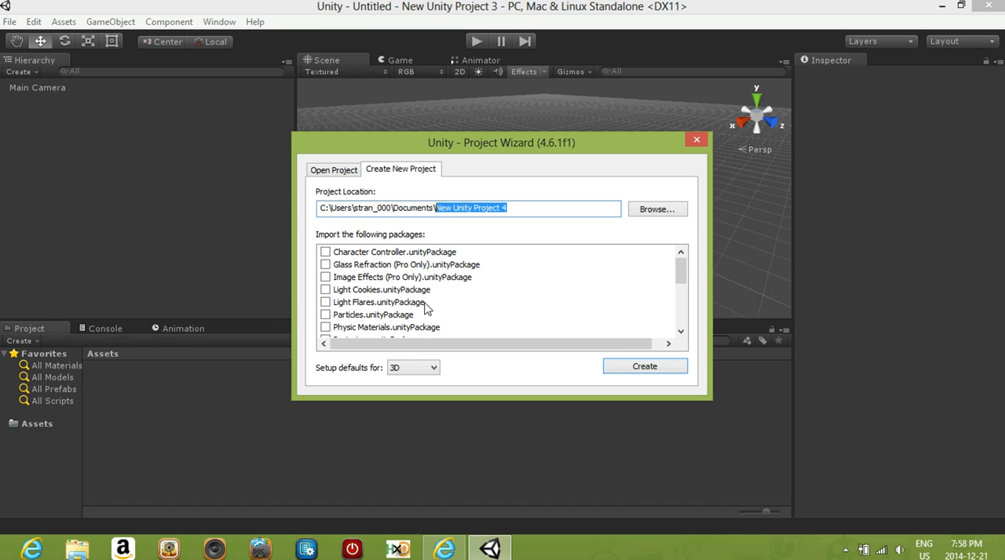
type("\\BallGam")
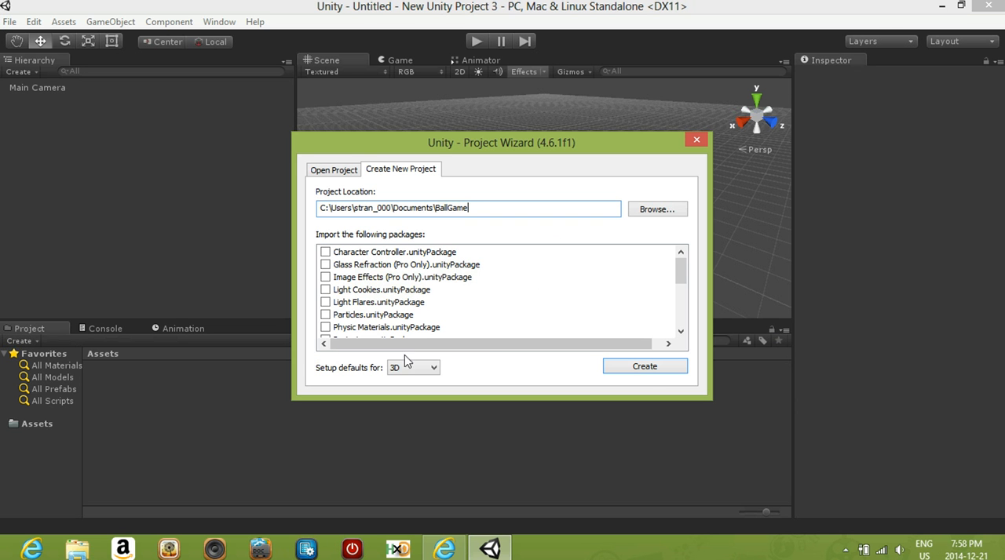
left_click(644, 368)
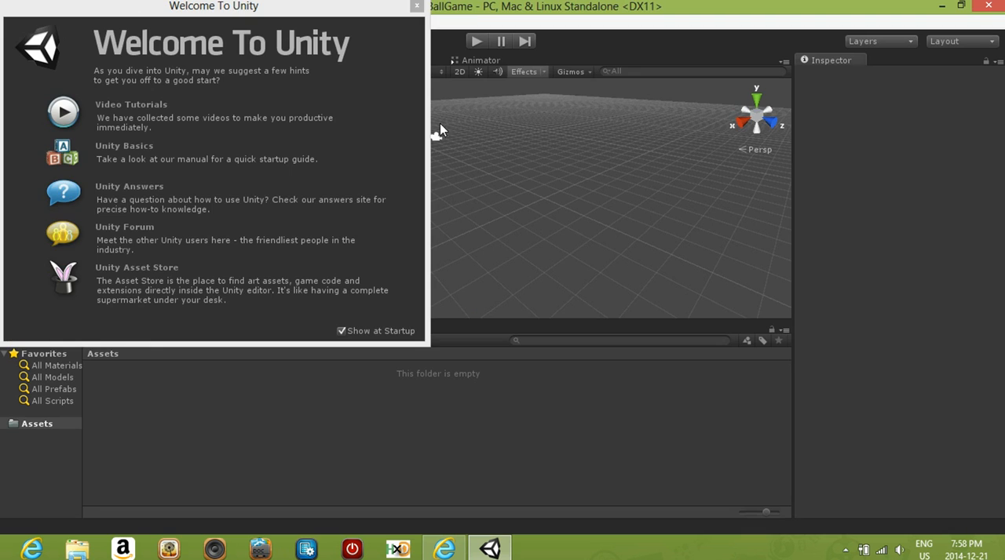
left_click(417, 6)
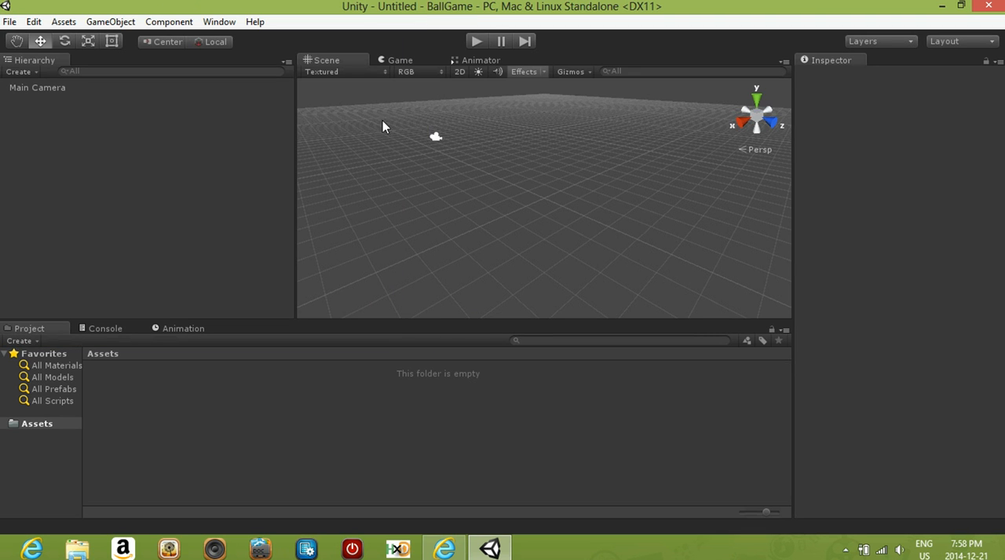
- Examine the empty scene in both the Game and Scene views, looking around the grid and camera from different angles
mouse_move(449, 212)
middle_mouse_down()
mouse_move(403, 227)
mouse_move(429, 214)
middle_mouse_up()
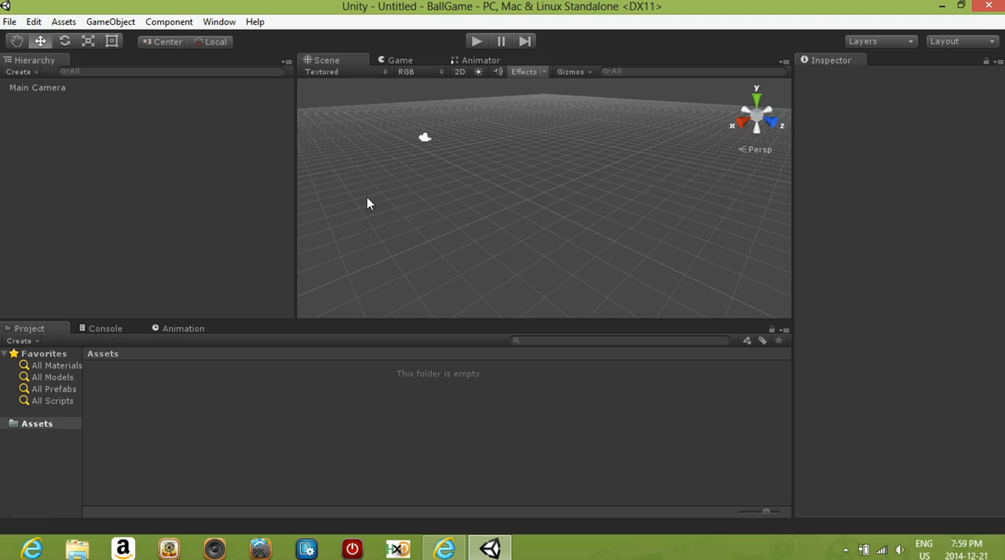
left_click(395, 60)
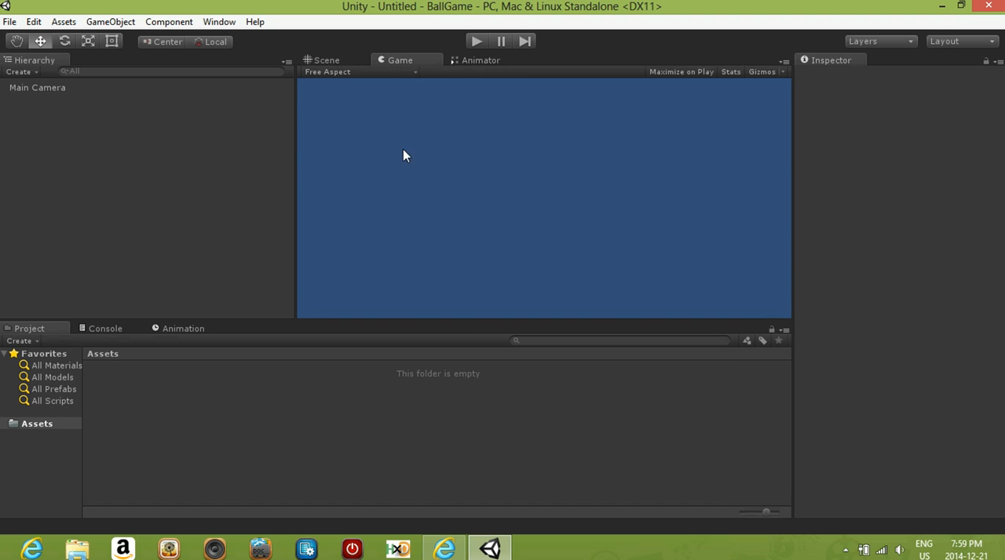
left_click(326, 61)
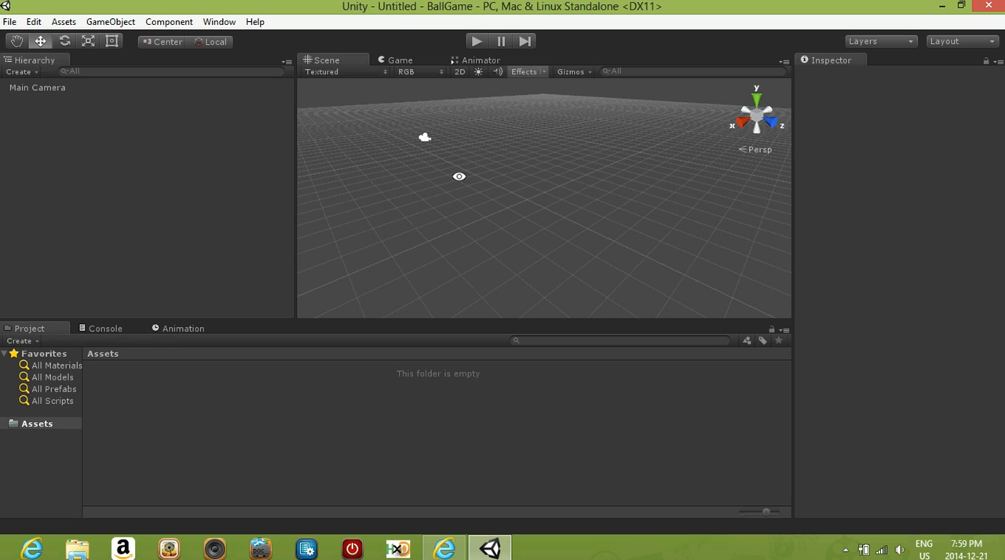
key("alt")
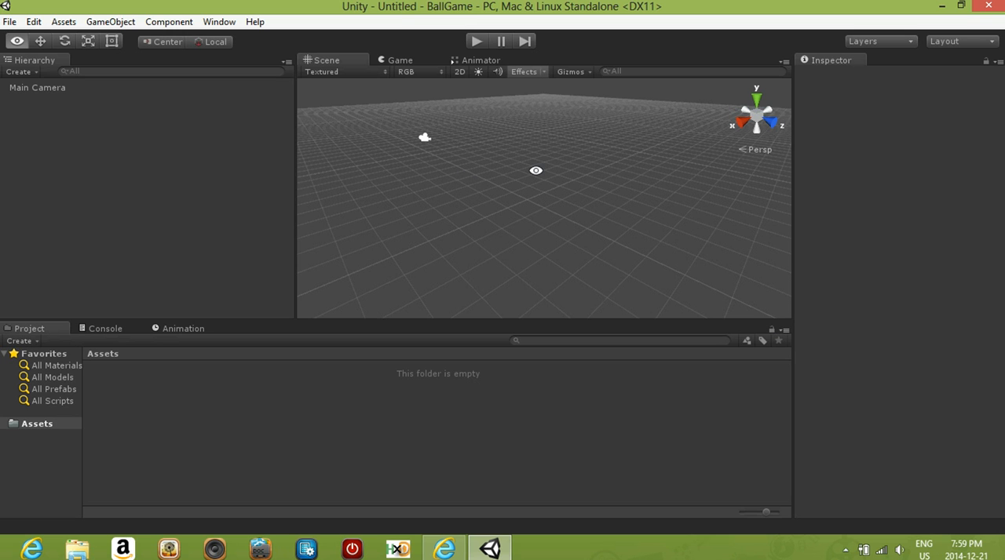
left_click_drag(536, 171, 432, 184, "alt")
middle_click_drag(432, 184, 314, 180)
middle_click_drag(669, 222, 697, 233)
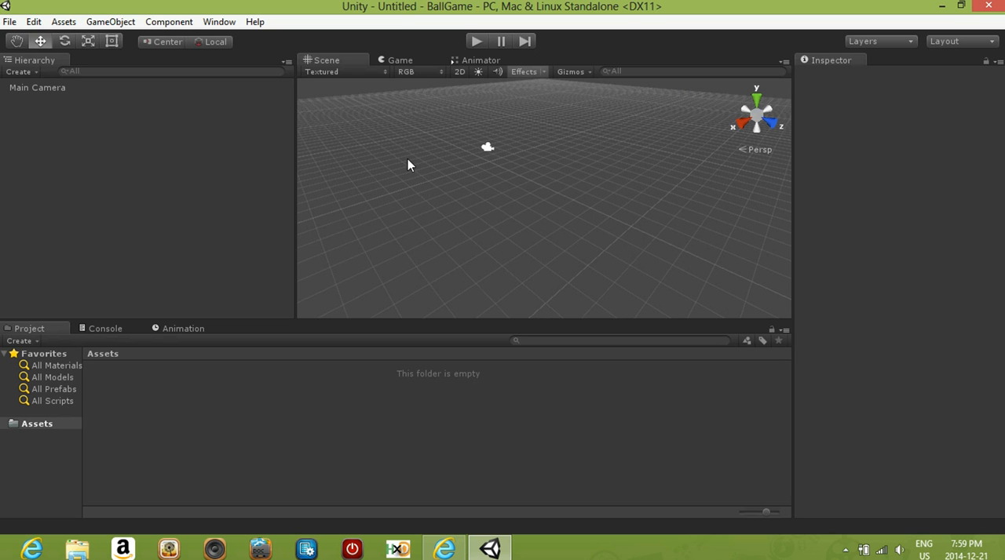
middle_click_drag(507, 170, 498, 168)
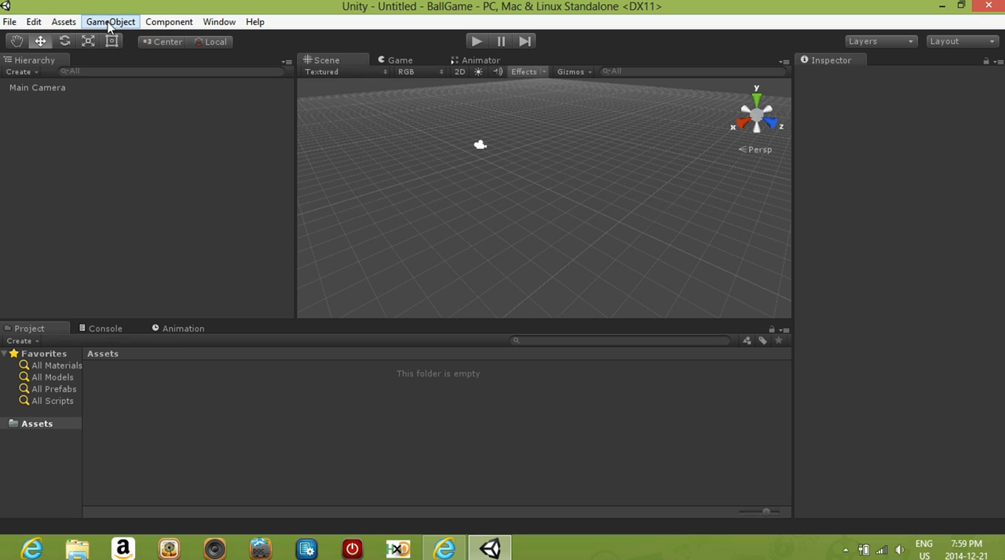
- Add a 3D cube to the scene and rename it Ground
left_click(109, 24)
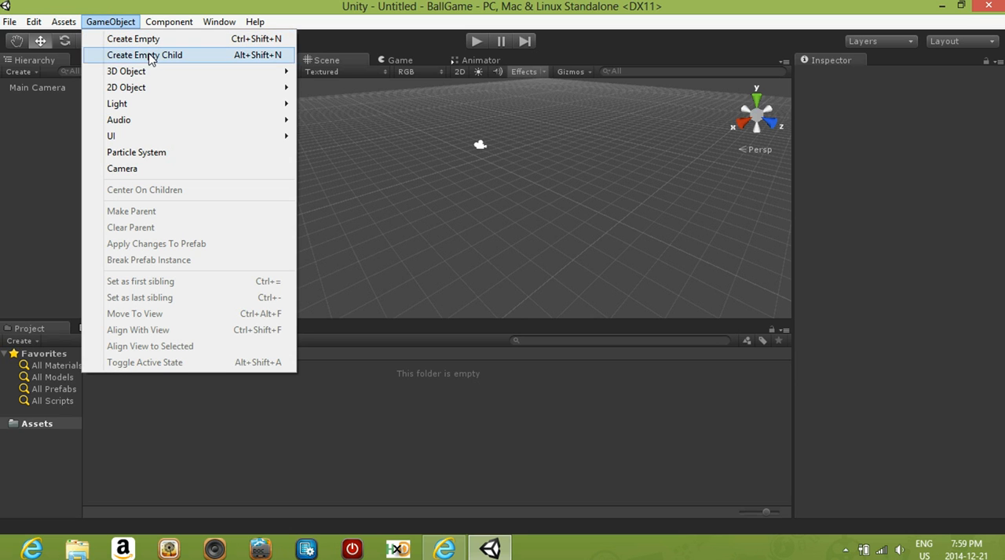
mouse_move(209, 74)
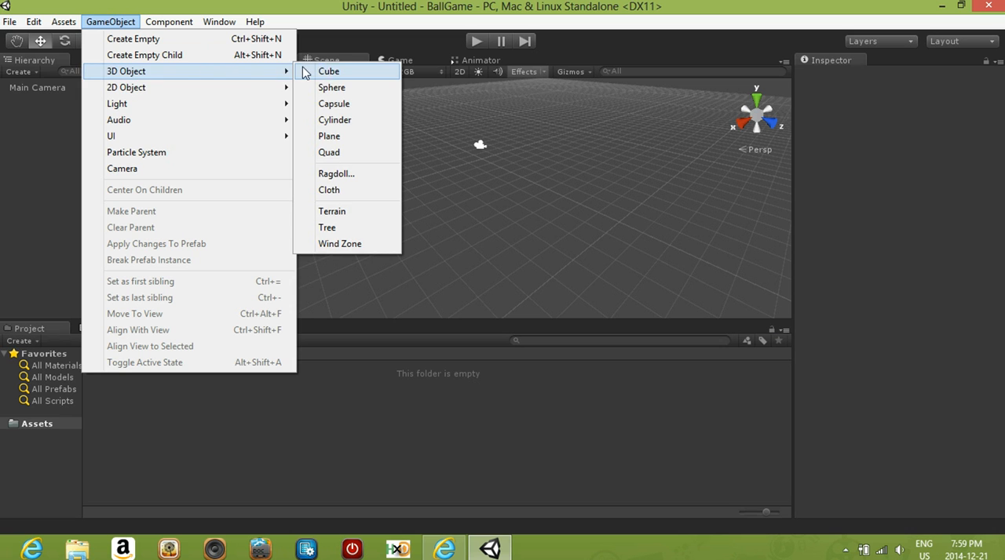
left_click(329, 72)
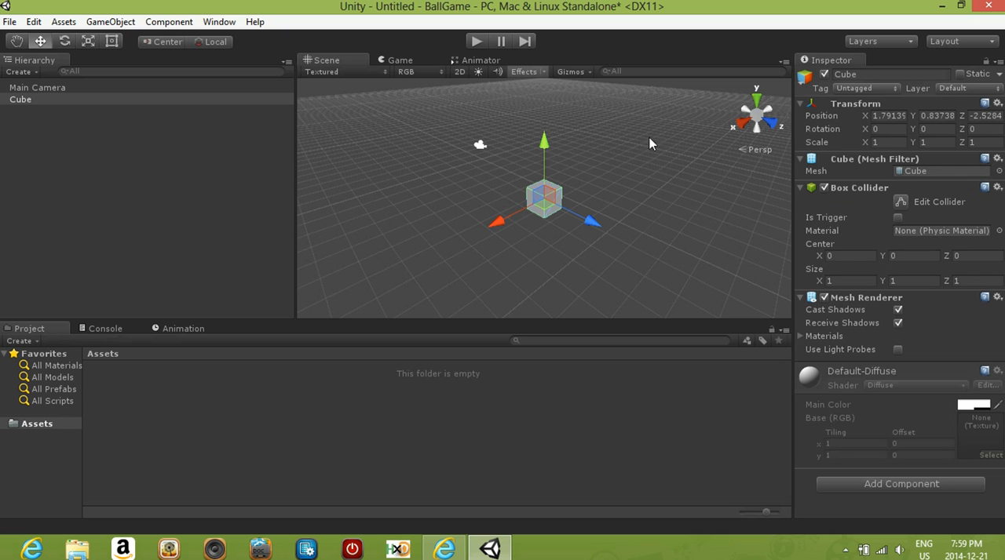
left_click(864, 73)
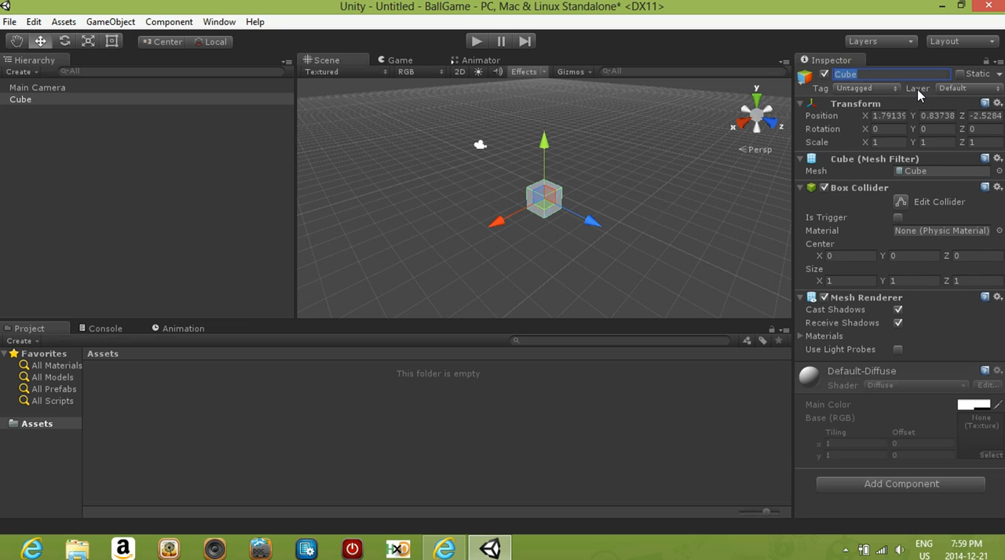
type("Ground")
key("Return")
left_click(32, 155)
left_click(33, 90)
left_click(32, 99)
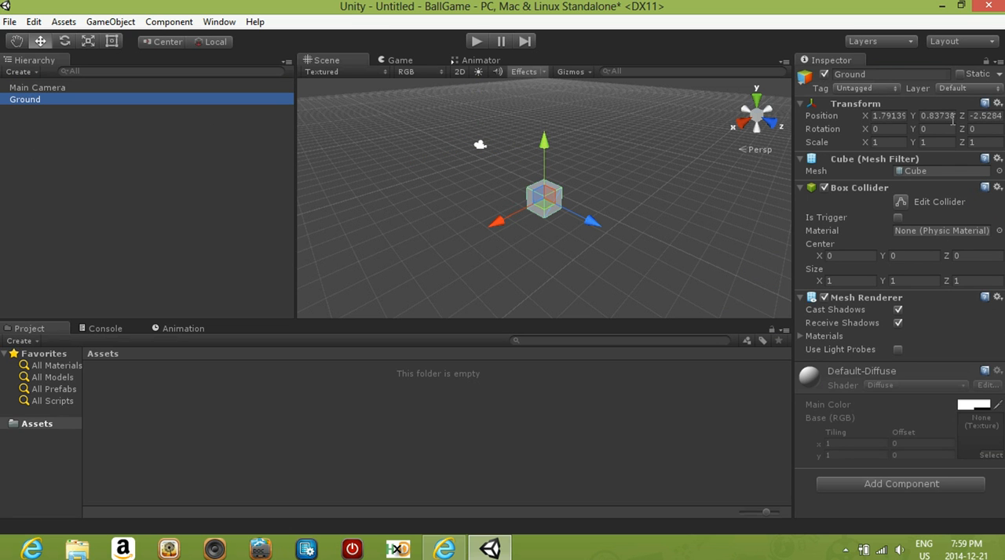
- Set the Ground object's position to 0 on the X, Y and Z axes
left_click(898, 116)
type("0")
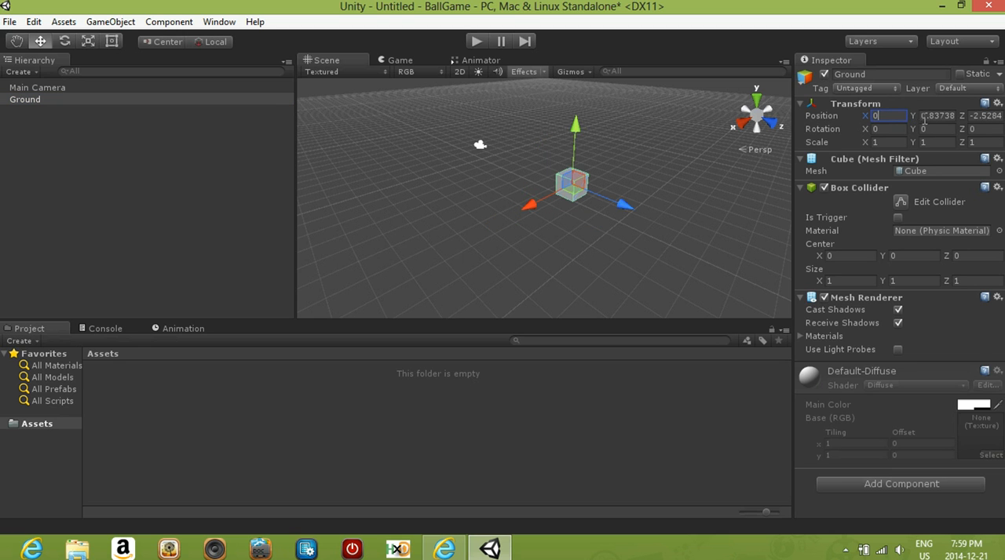
left_click(933, 116)
type("0")
left_click(975, 116)
type("0")
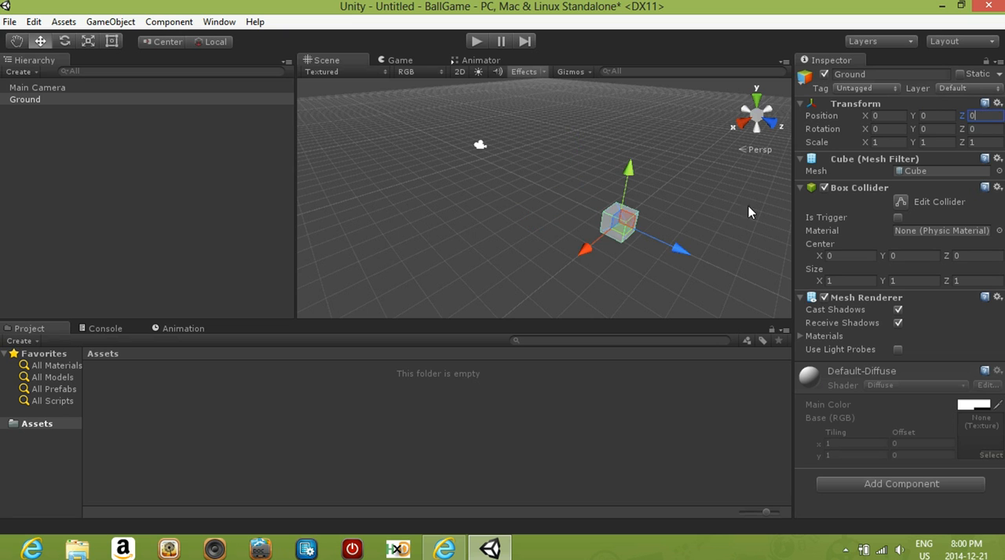
- Stretch the Ground object by setting its X scale to 10
middle_click_drag(592, 208, 553, 176)
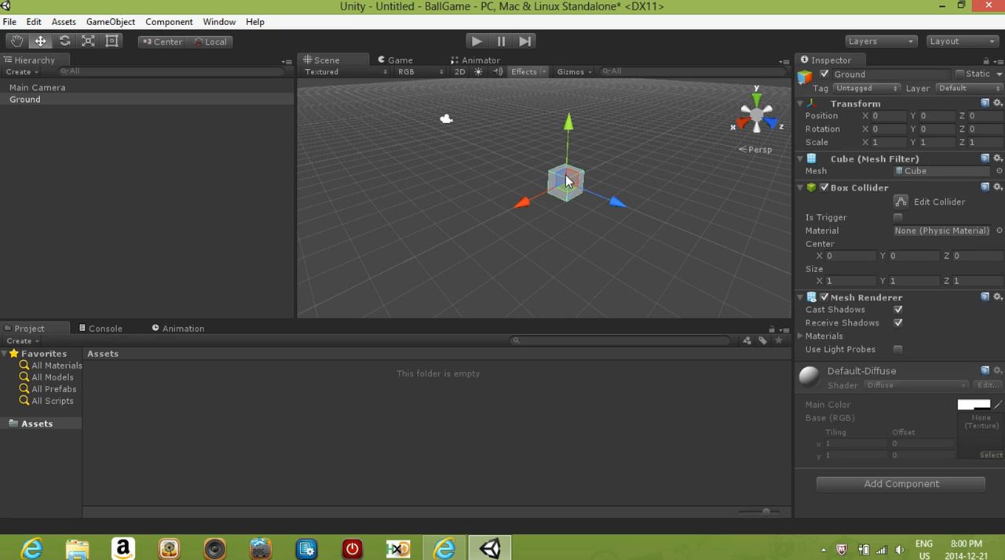
left_click(880, 142)
type("0")
left_click(651, 183)
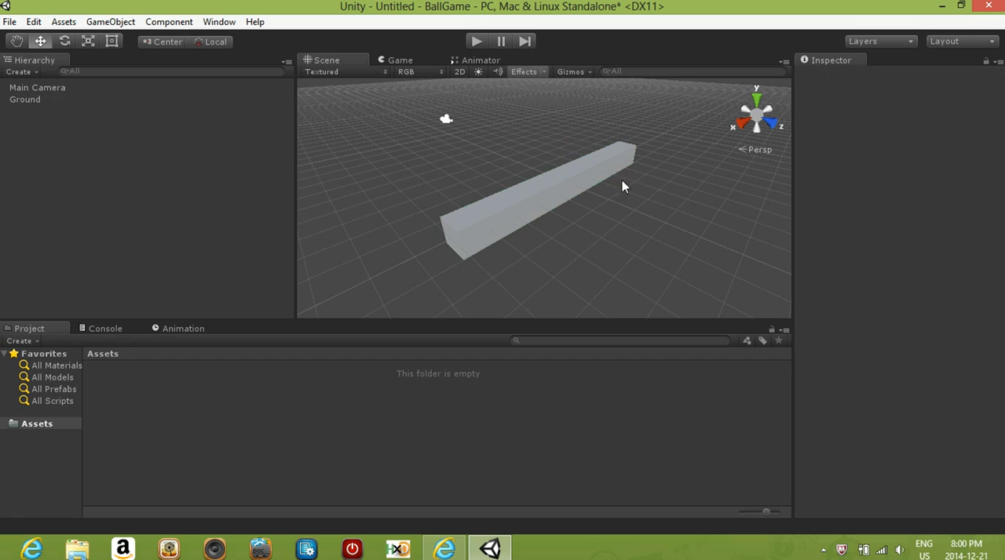
left_click(586, 173)
- Check how the Ground block looks in the Game view, and return to the Scene view with nothing selected
left_click(396, 60)
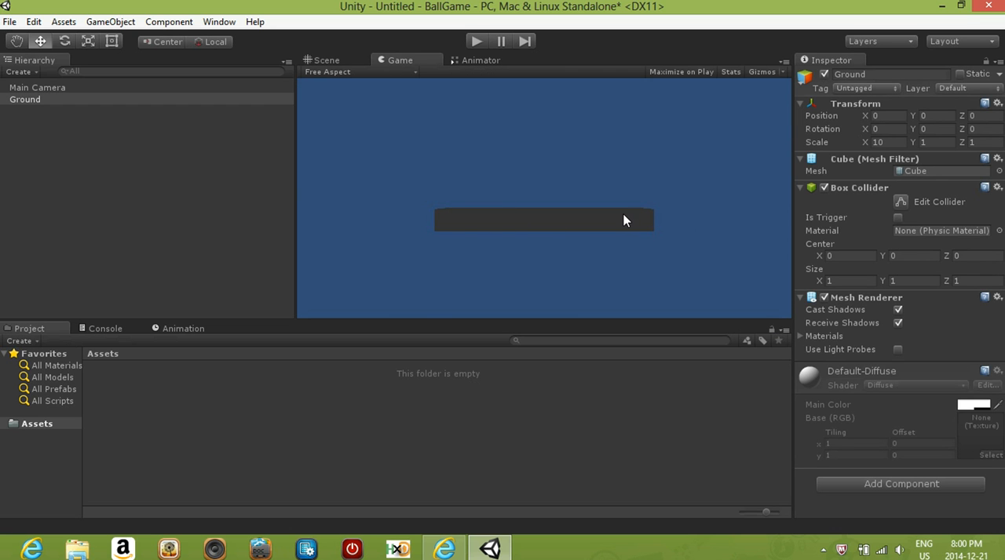
left_click(329, 63)
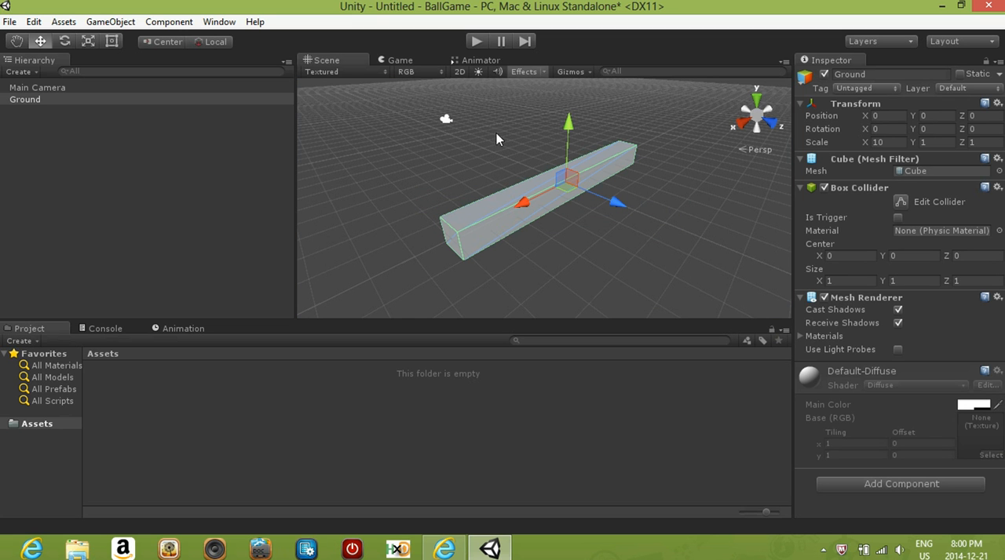
scroll(596, 223, "down", 1)
mouse_move(584, 222)
middle_mouse_down()
mouse_move(560, 199)
mouse_move(570, 216)
middle_mouse_up()
left_click(507, 150)
left_click(518, 189)
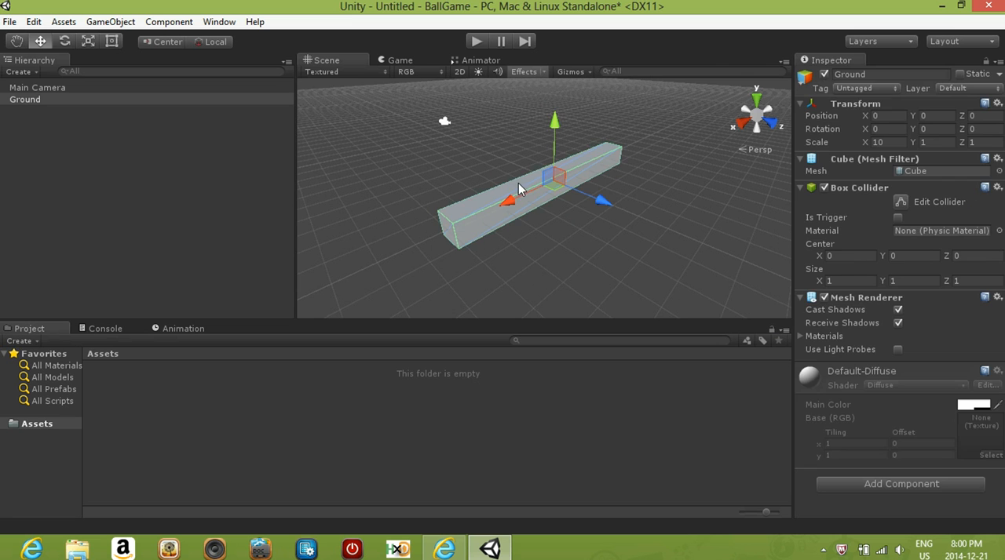
left_click(498, 139)
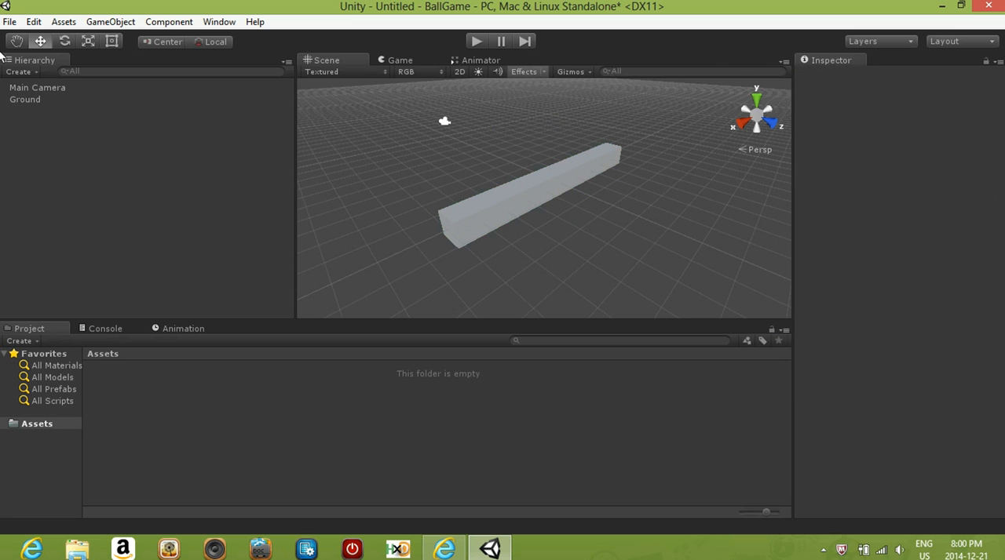
- Add a 3D sphere and raise it onto the top of the Ground block, at a Y position of about 0.83
left_click(106, 22)
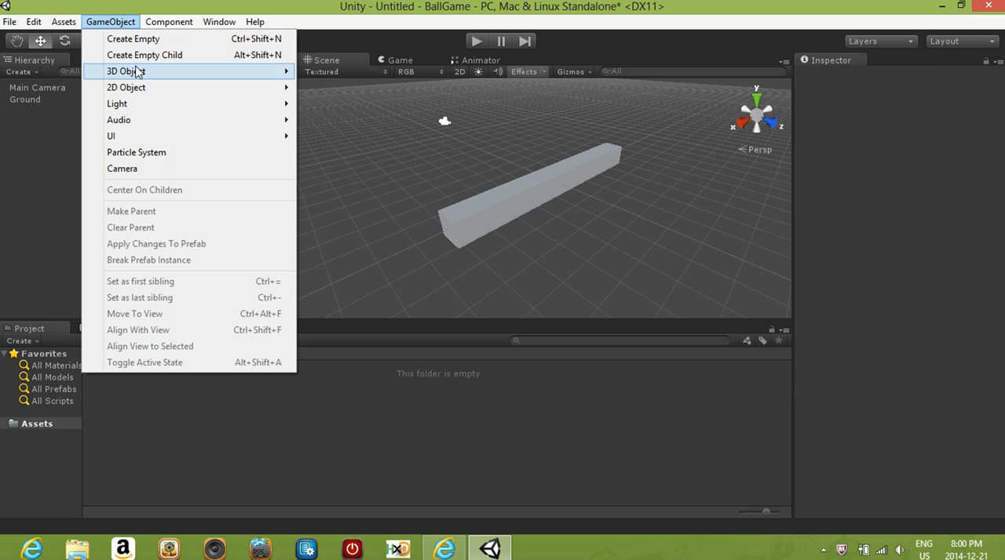
mouse_move(137, 74)
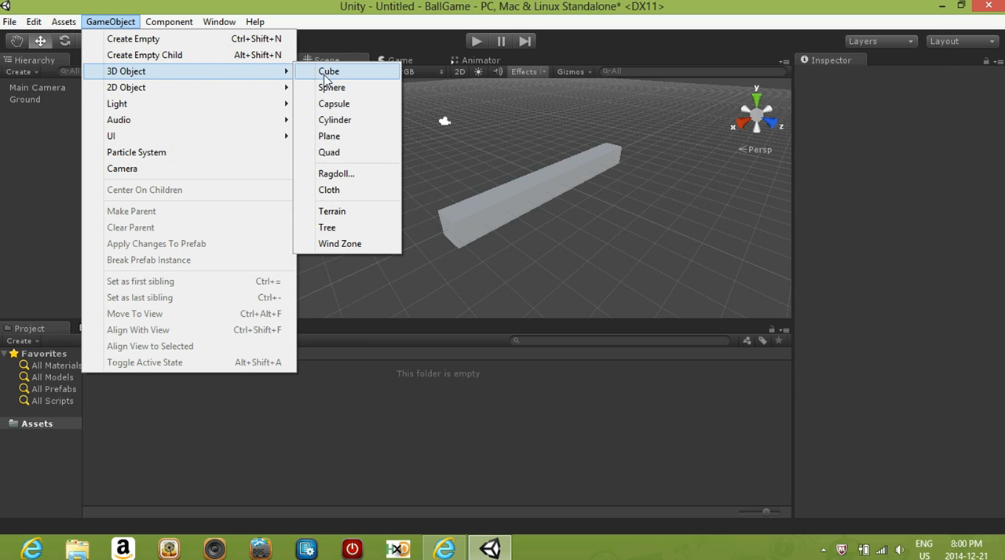
left_click(330, 87)
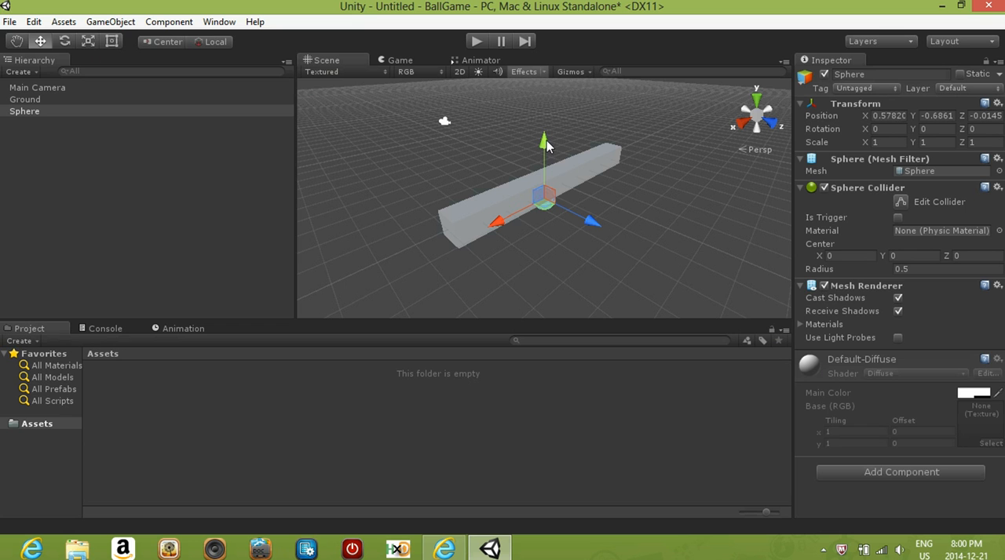
left_click_drag(545, 145, 545, 106)
scroll(562, 216, "up", 3)
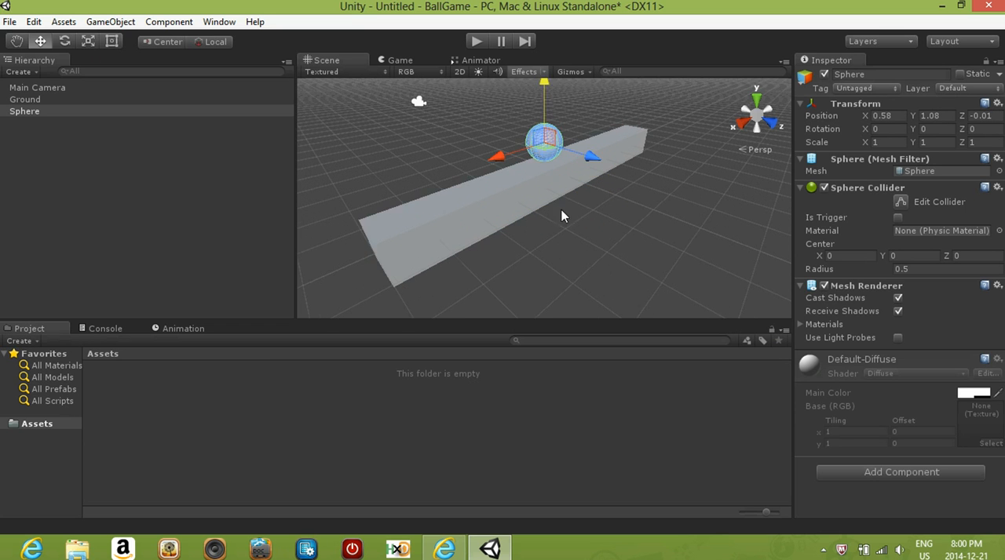
scroll(553, 196, "up", 2)
scroll(544, 183, "up", 3)
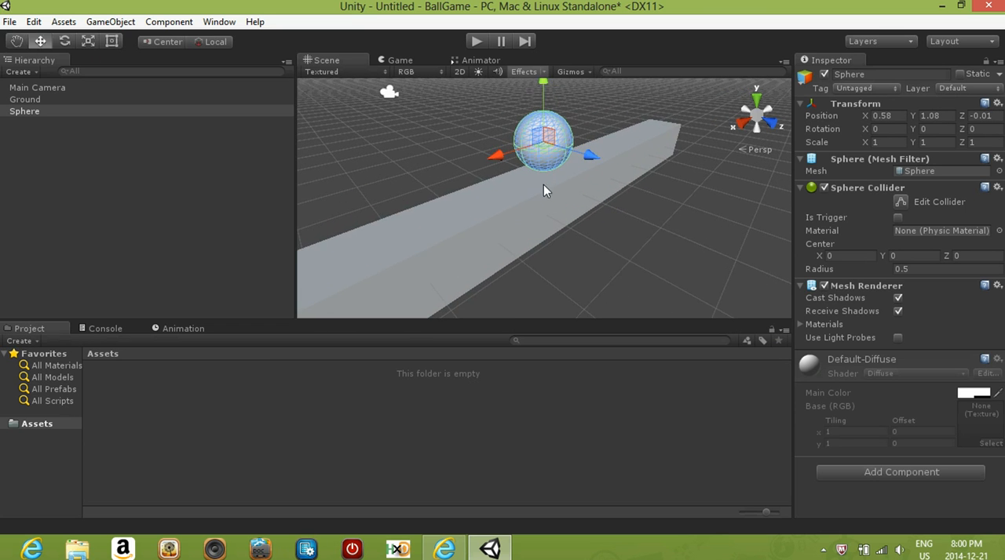
left_click_drag(543, 185, 537, 108, "alt")
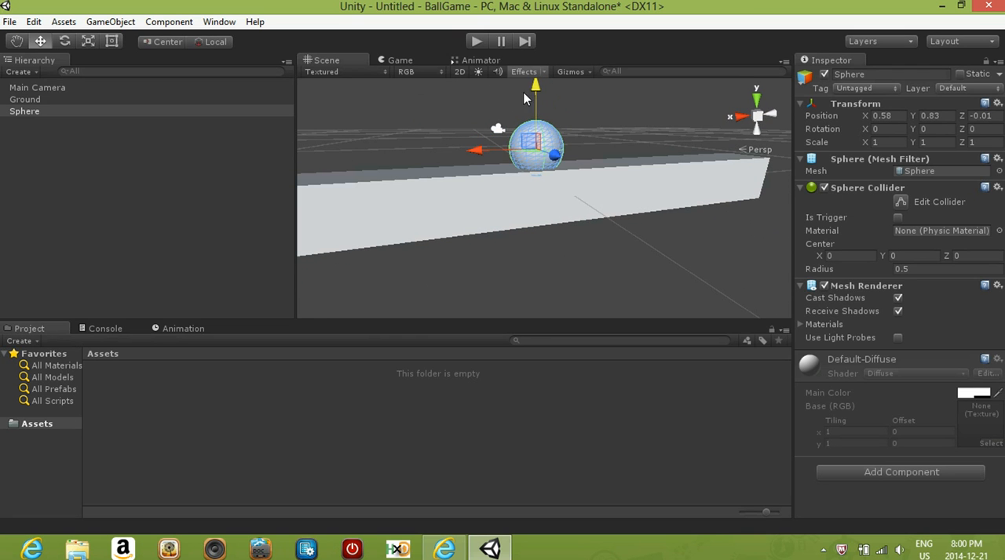
- Check the sphere on the Ground block in the Game view with a test play, and return to the Scene view
left_click(400, 61)
left_click(475, 42)
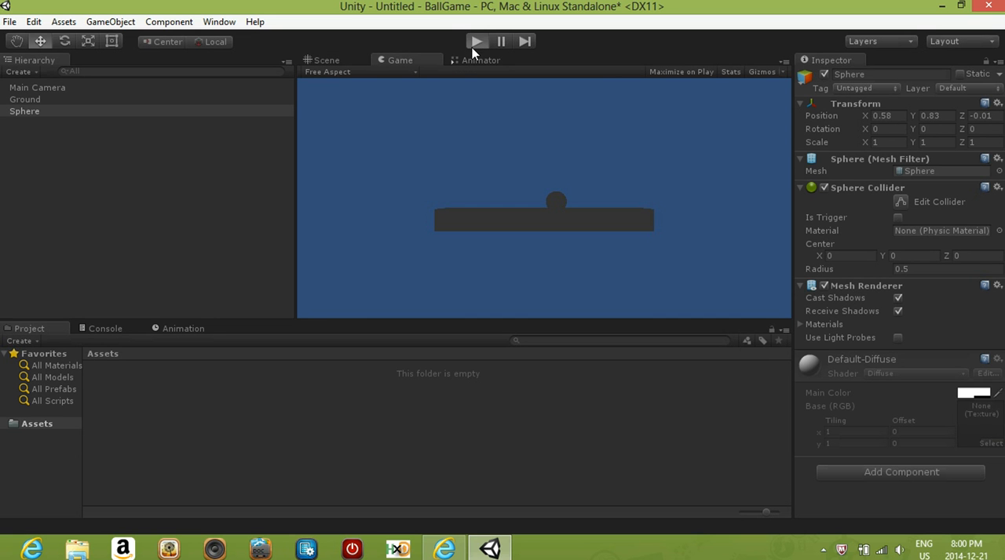
left_click(476, 42)
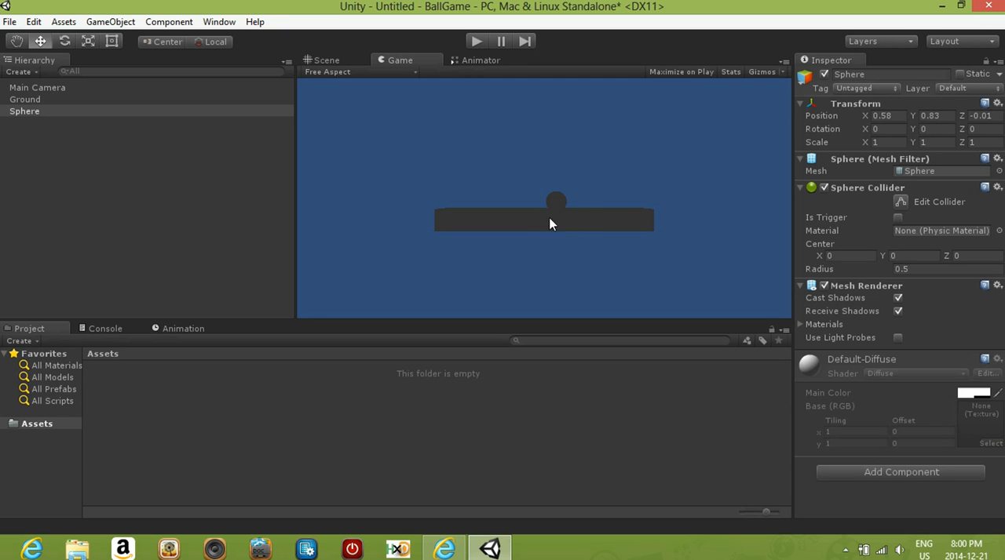
left_click(338, 61)
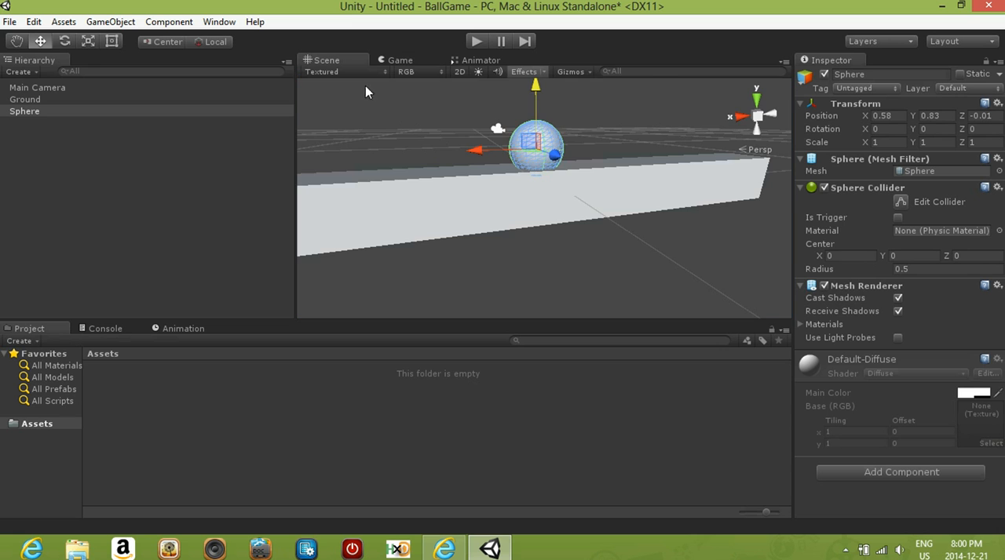
- Raise the sphere further so it rests on the Ground block's surface, at a Y position of about 1.04
left_click_drag(535, 90, 535, 81)
middle_click_drag(540, 153, 543, 111)
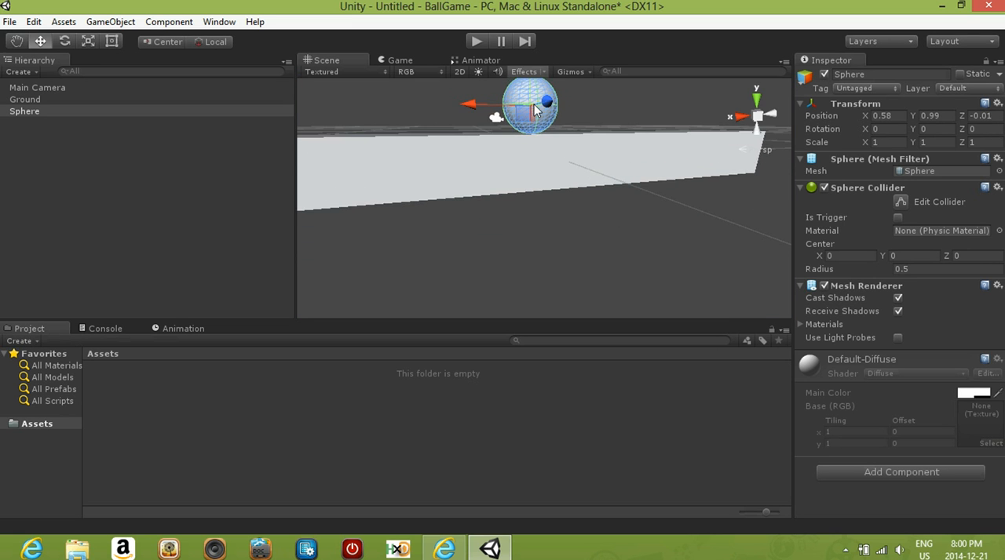
left_click_drag(535, 97, 532, 91)
middle_click_drag(538, 149, 540, 209)
scroll(531, 208, "down", 5)
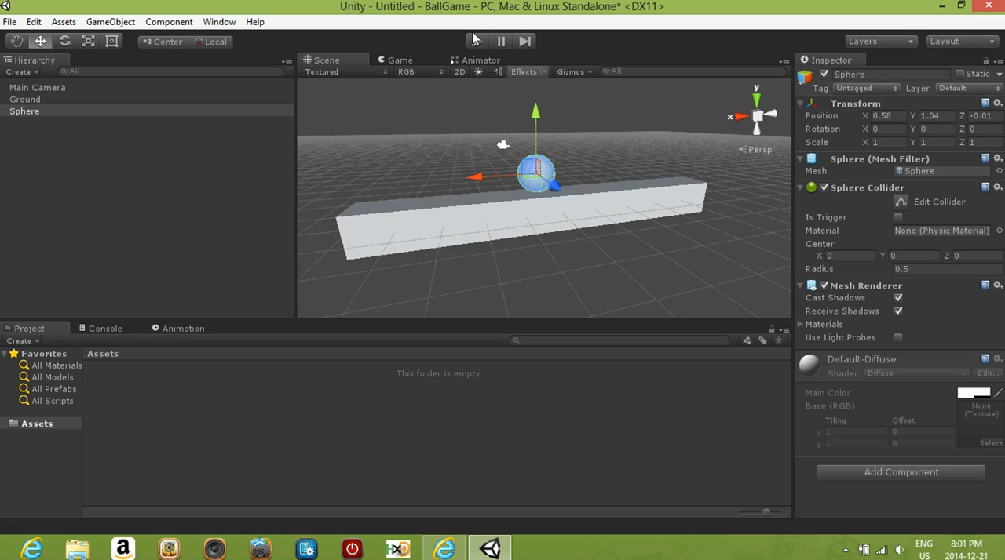
- Run the game briefly to check the raised sphere, stop it and go back to the Scene view
left_click(398, 63)
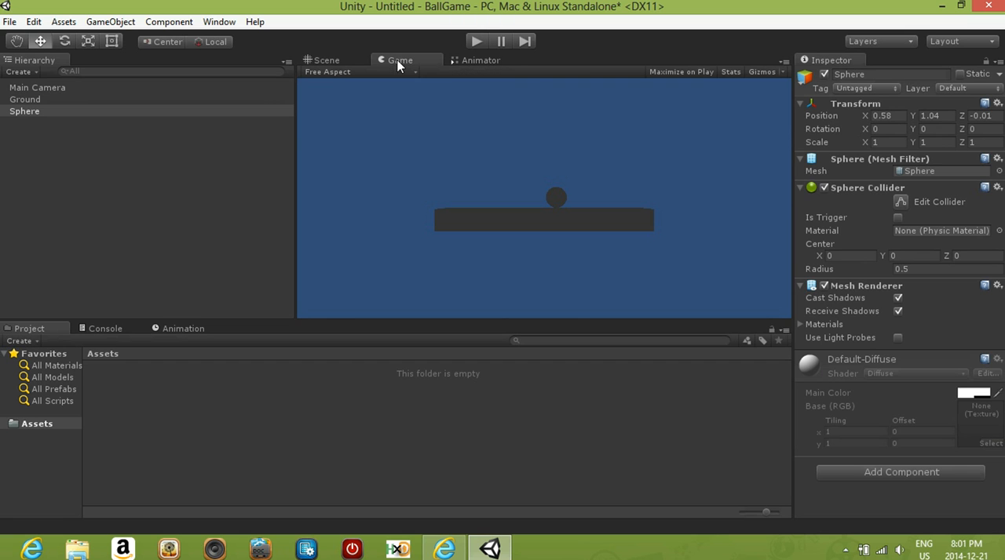
left_click(476, 41)
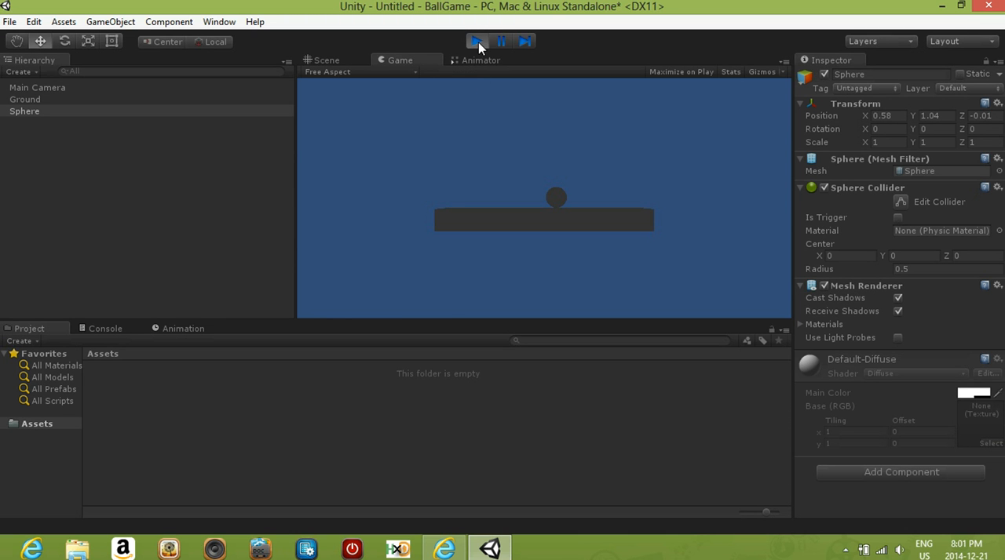
left_click(477, 40)
left_click(324, 60)
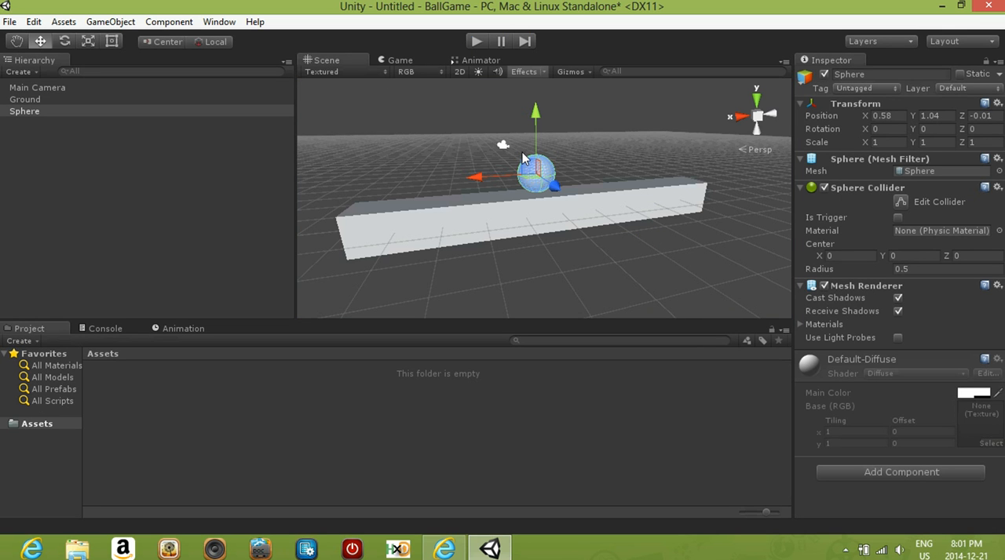
- Center the sphere over the Ground block by setting its X and Z positions to 0, and check it in the Game view
left_click(899, 115)
type("0")
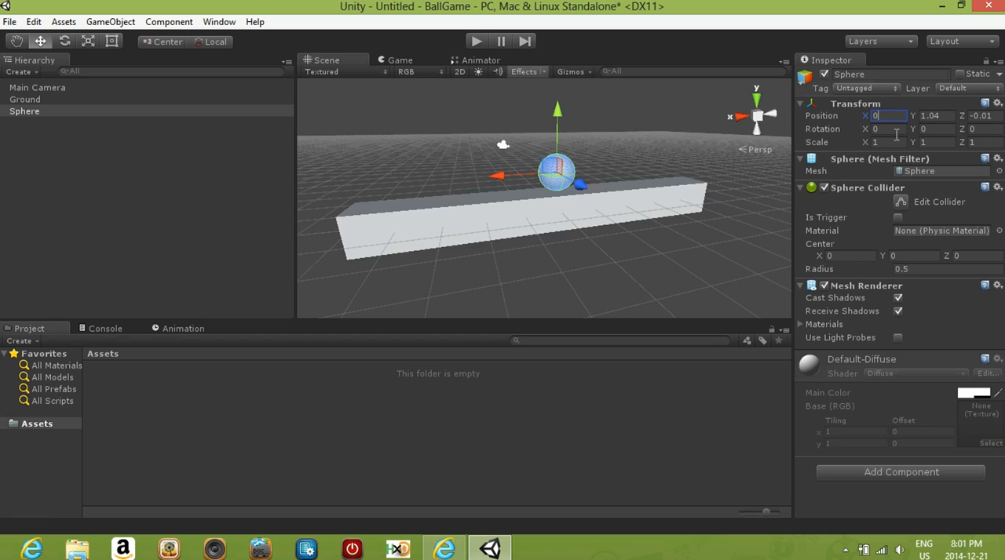
left_click(987, 116)
type("0")
left_click(391, 58)
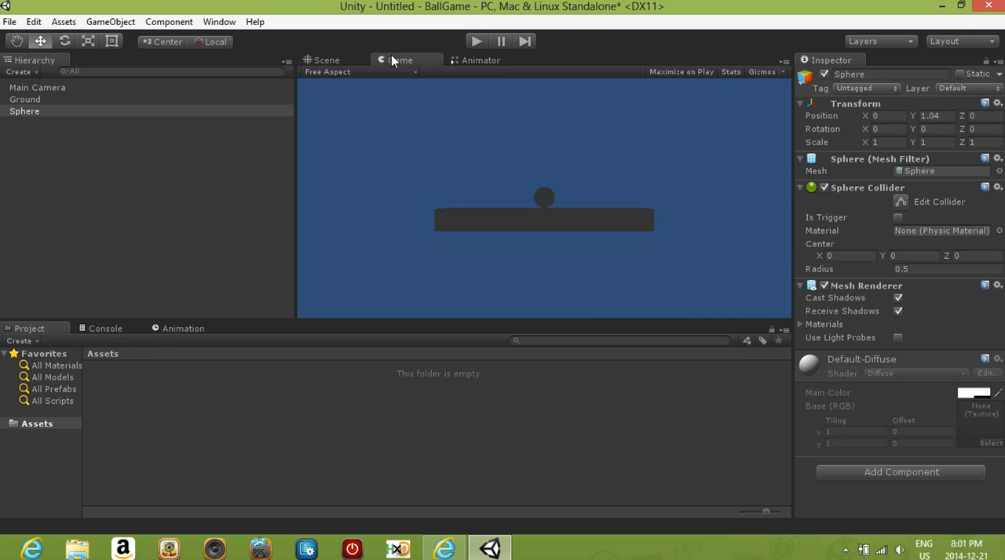
left_click(326, 61)
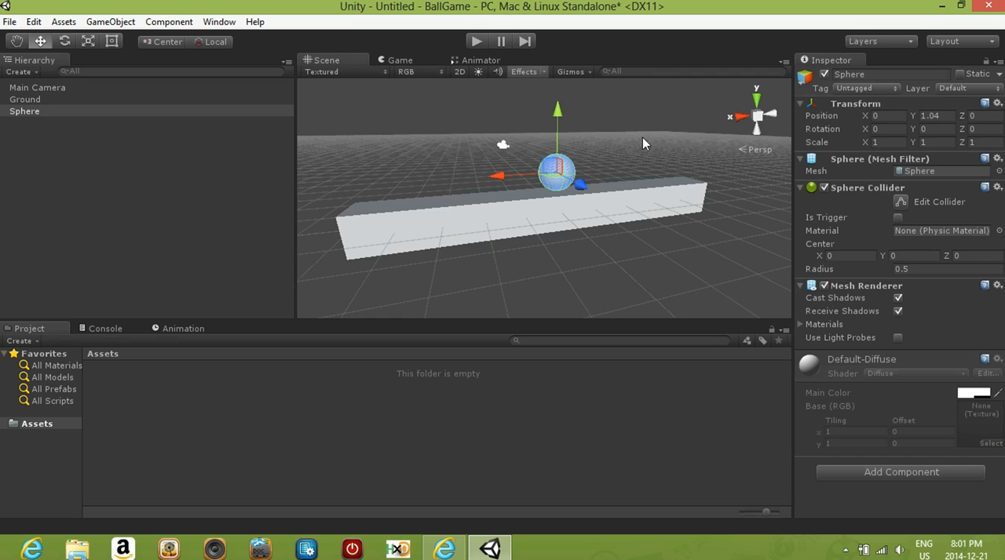
- Rename the Sphere object as Ball
left_click(607, 135)
scroll(559, 175, "down", 2)
left_click(559, 175)
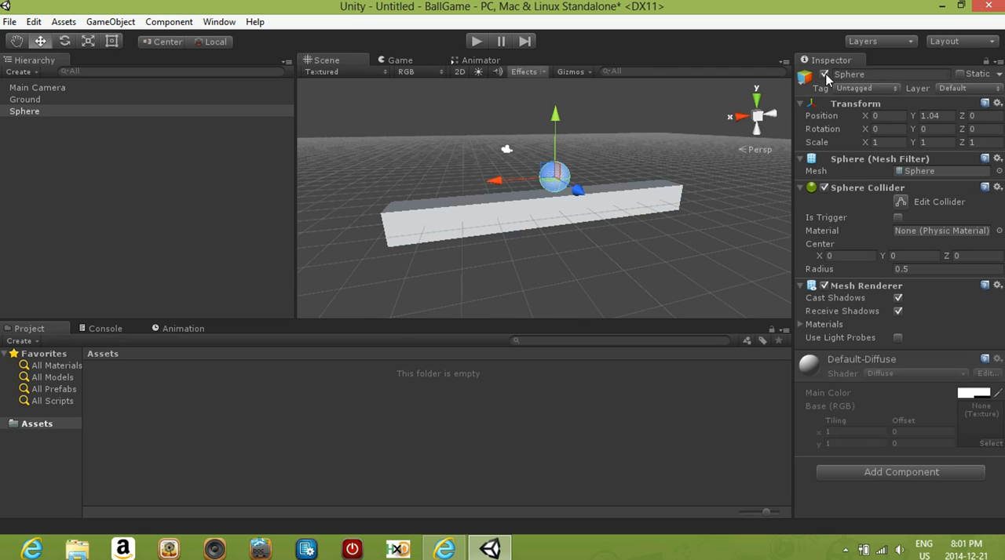
left_click(879, 75)
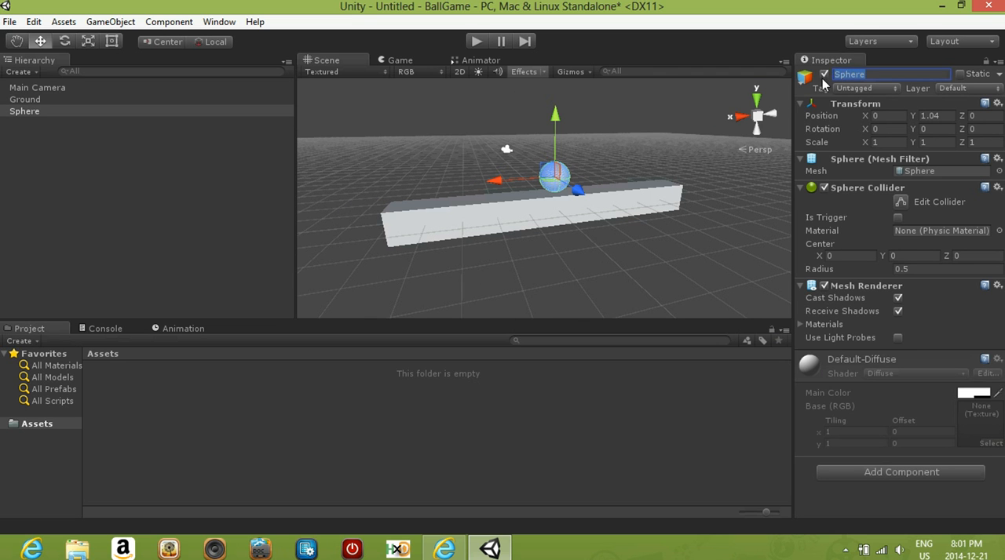
type("Ball")
left_click(158, 150)
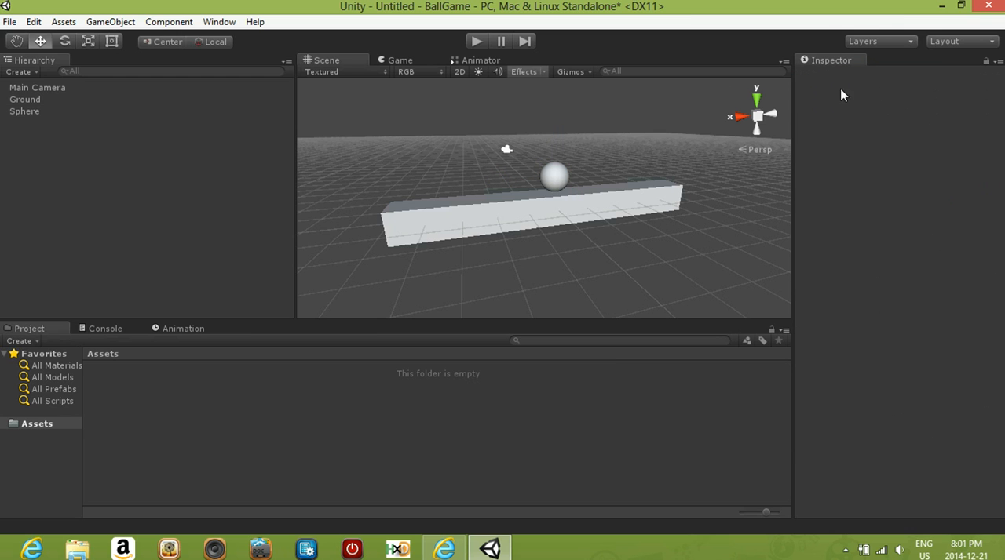
left_click(34, 111)
left_click(868, 72)
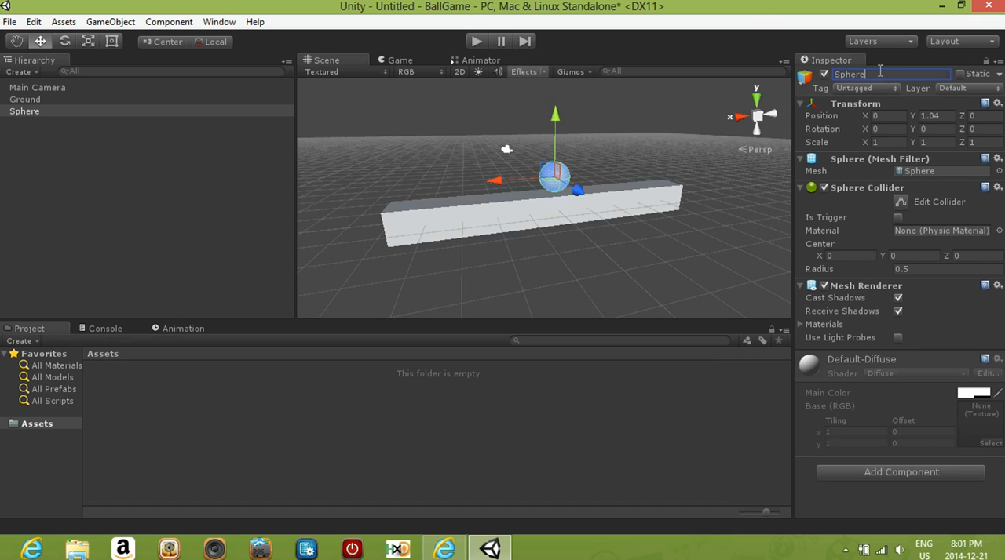
left_click_drag(881, 72, 814, 75)
type("Ball")
left_click(38, 85)
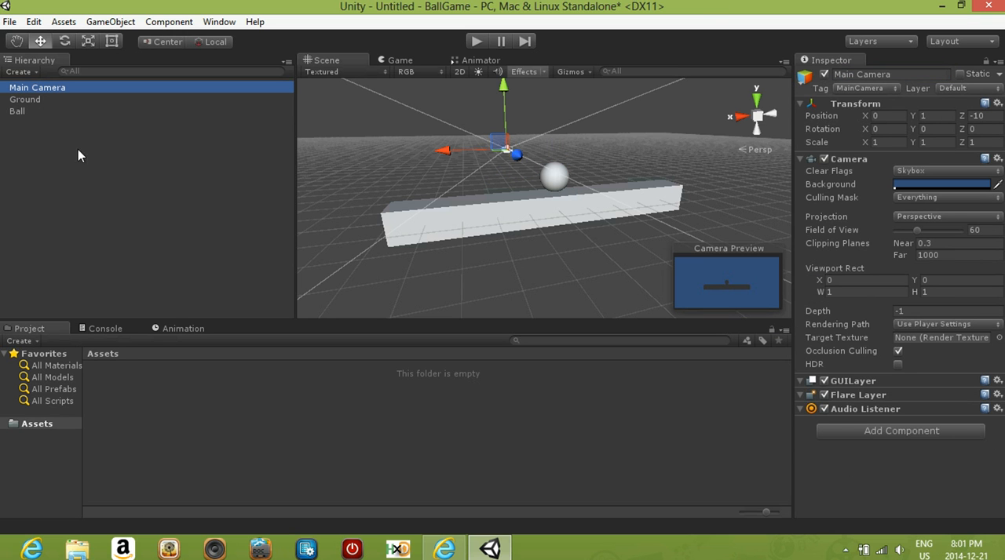
- Select the Ground and Ball objects alternately to view their properties
left_click(26, 102)
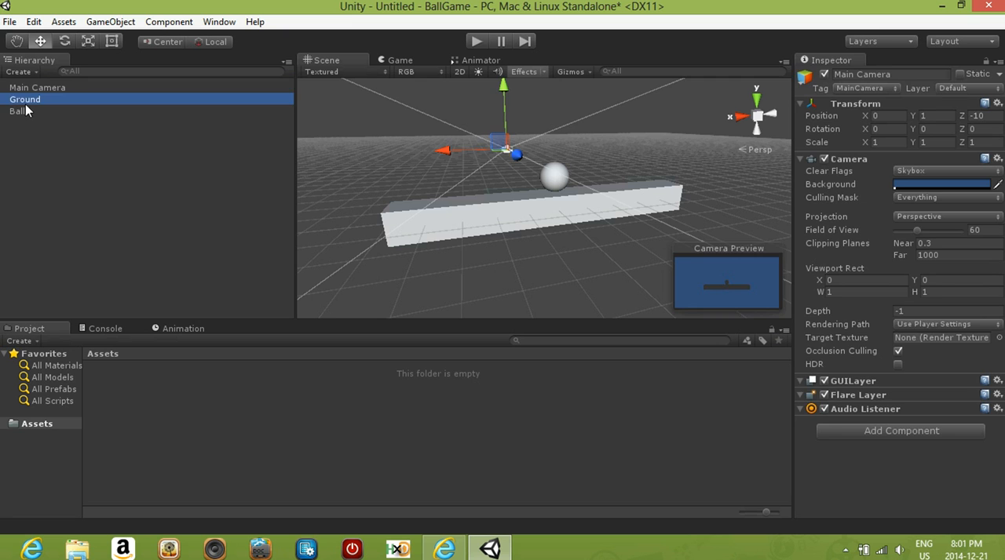
left_click(16, 119)
left_click(25, 102)
left_click(19, 114)
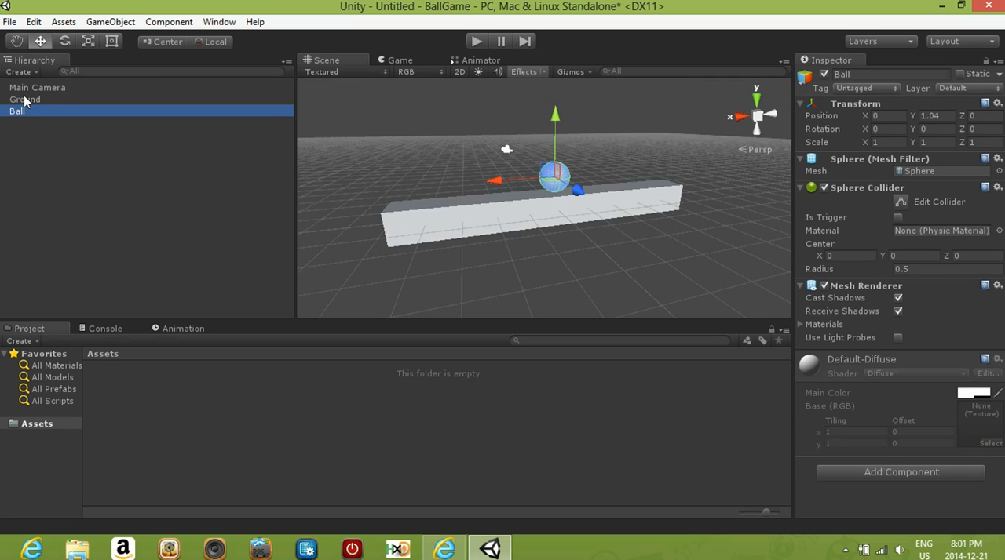
- Toggle the Ground object's active state off and on several times, and do the same once for the Ball
left_click(26, 100)
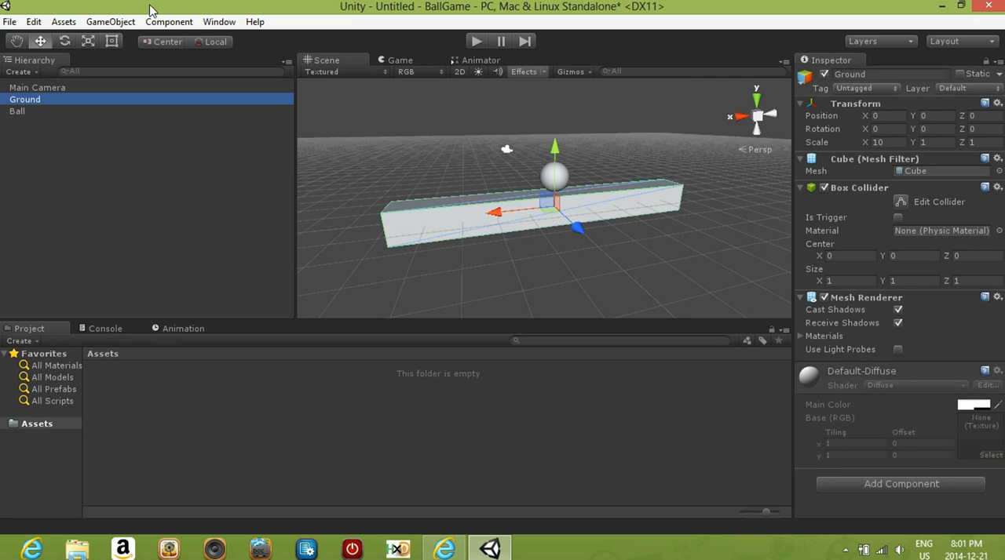
left_click(824, 75)
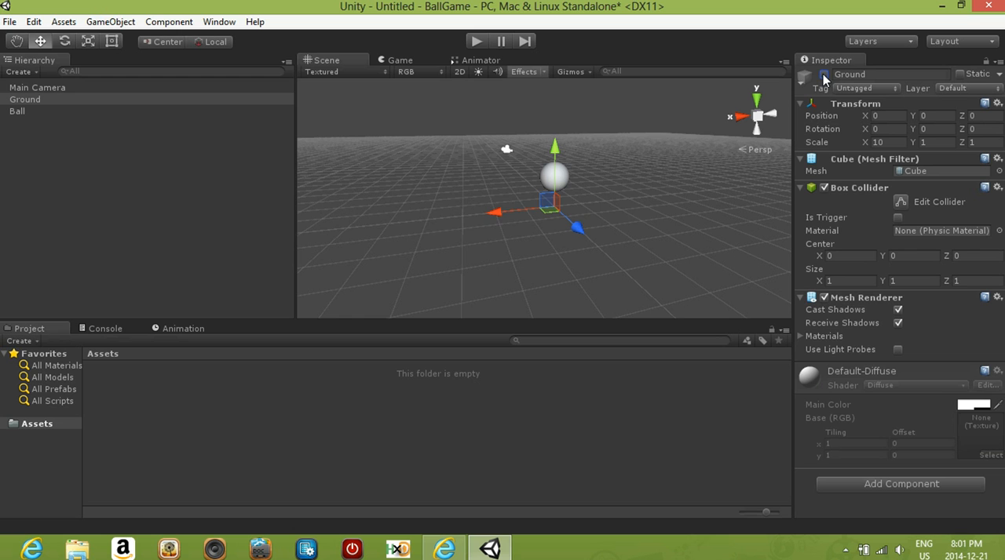
left_click(823, 75)
left_click(823, 74)
left_click(823, 75)
left_click(824, 75)
left_click(823, 75)
left_click(824, 75)
left_click(823, 75)
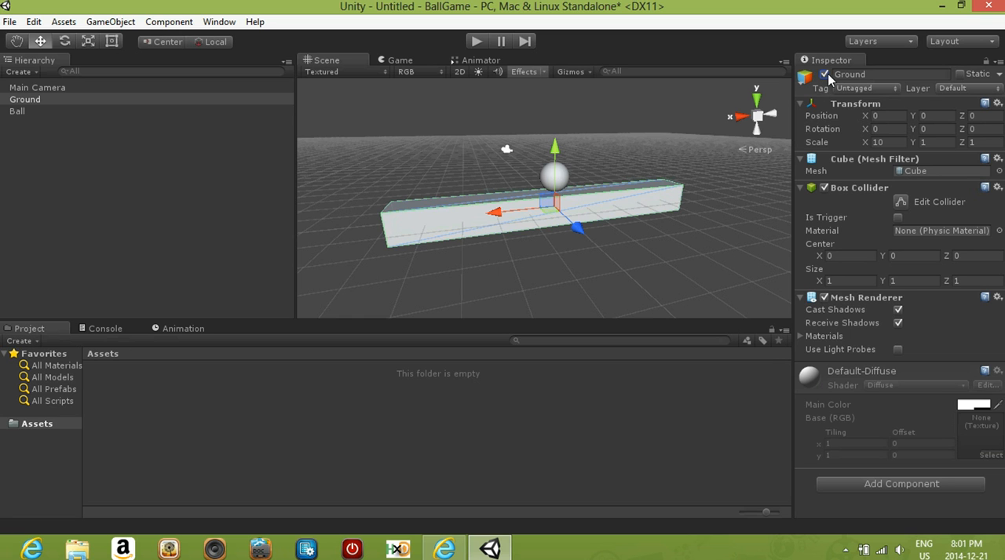
left_click(14, 110)
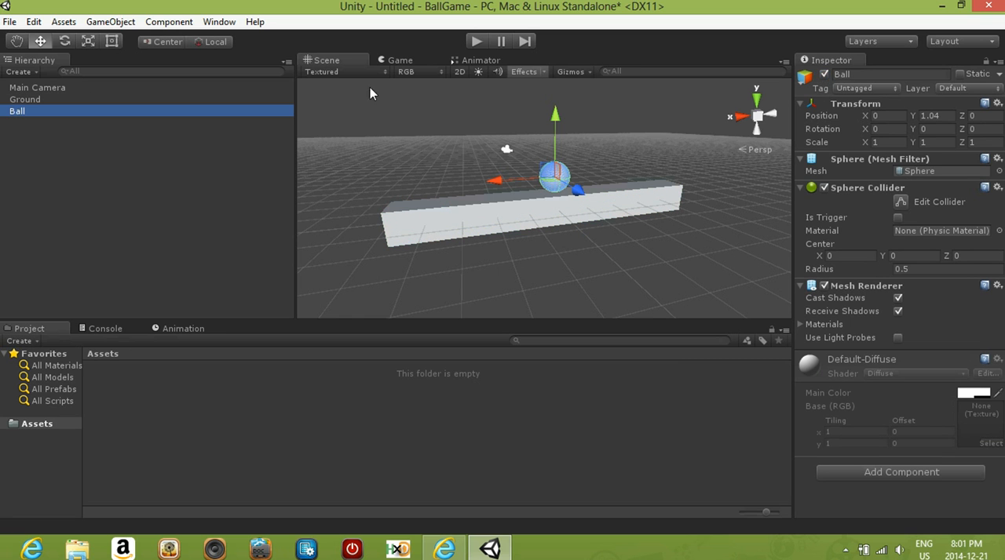
left_click(823, 75)
left_click(824, 75)
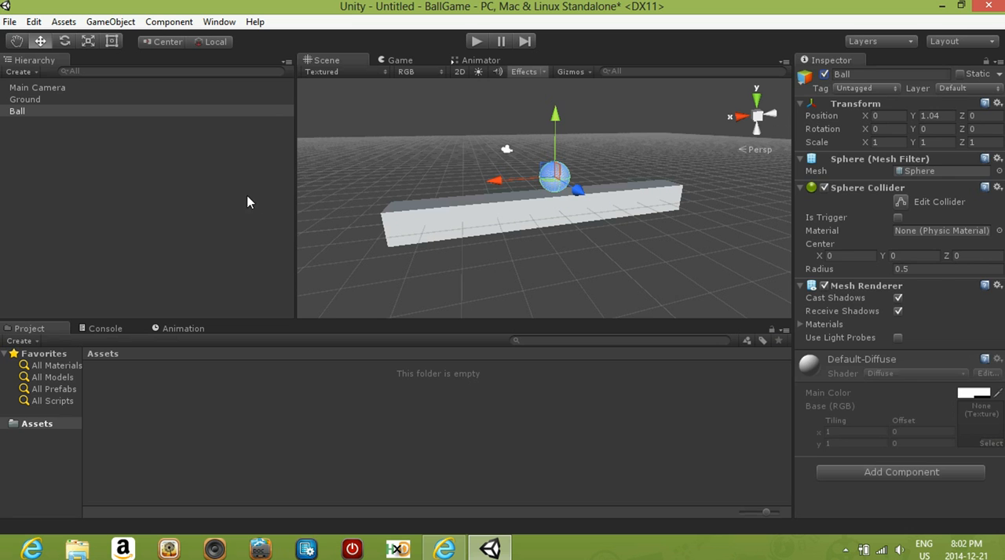
- Review the Main Camera, Ground and Ball objects one after another, and clear the selection
left_click(239, 171)
left_click(36, 88)
left_click(26, 99)
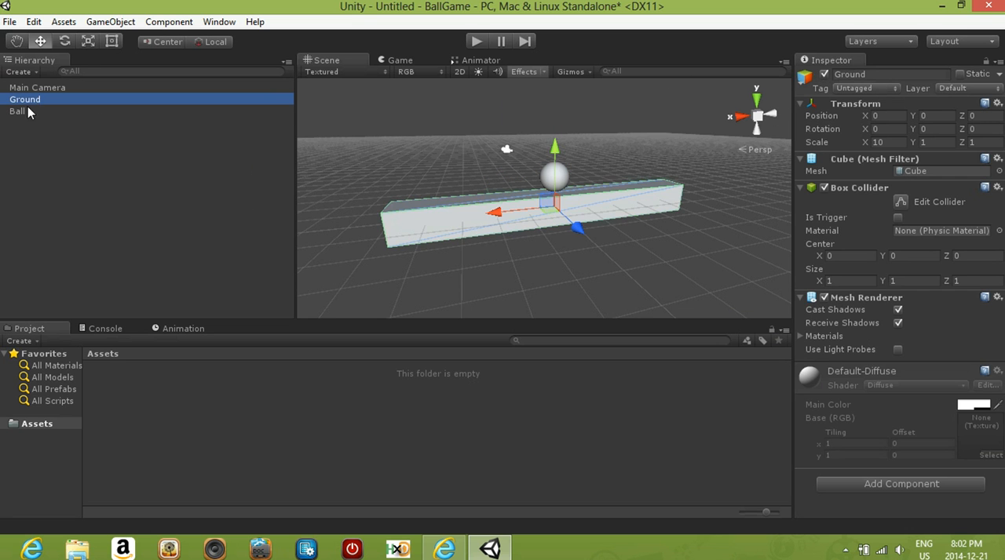
left_click(23, 111)
left_click(25, 100)
left_click(242, 428)
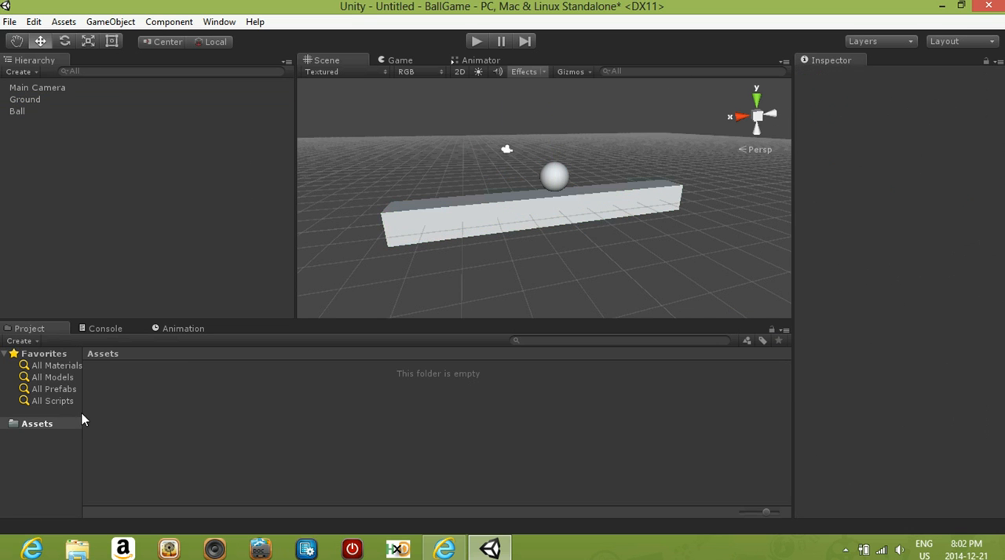
- View the asset types that can be created in the Assets folder, and close the list without creating anything
right_click(367, 426)
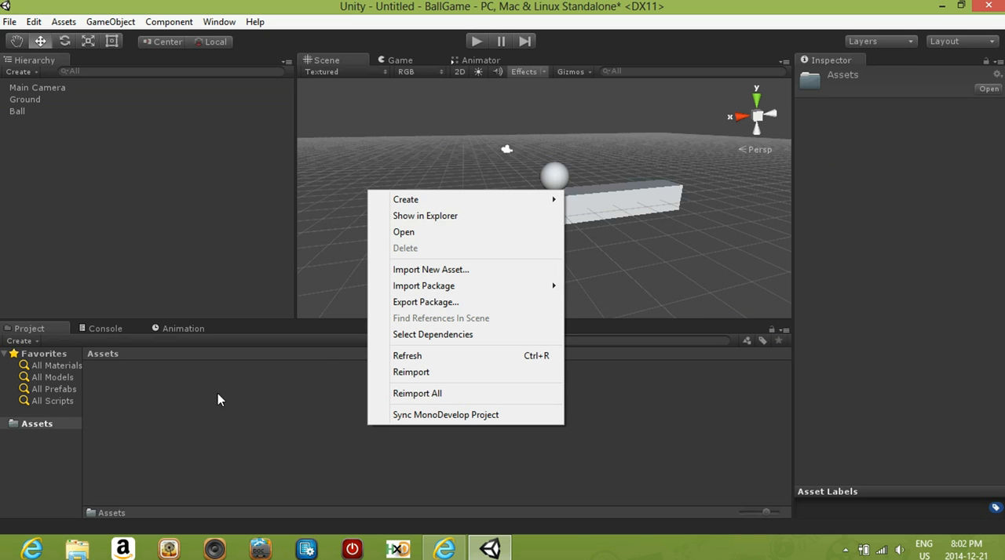
mouse_move(445, 208)
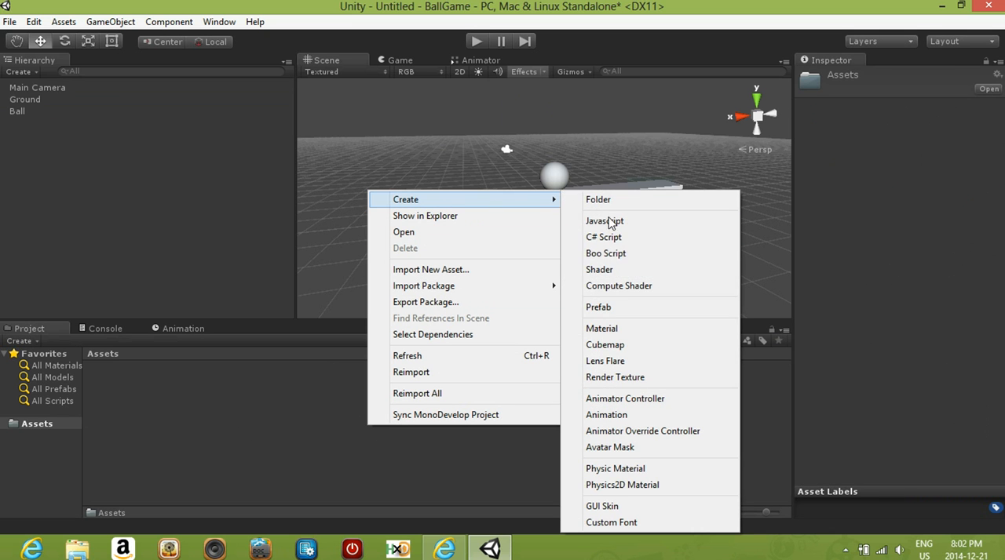
left_click(242, 420)
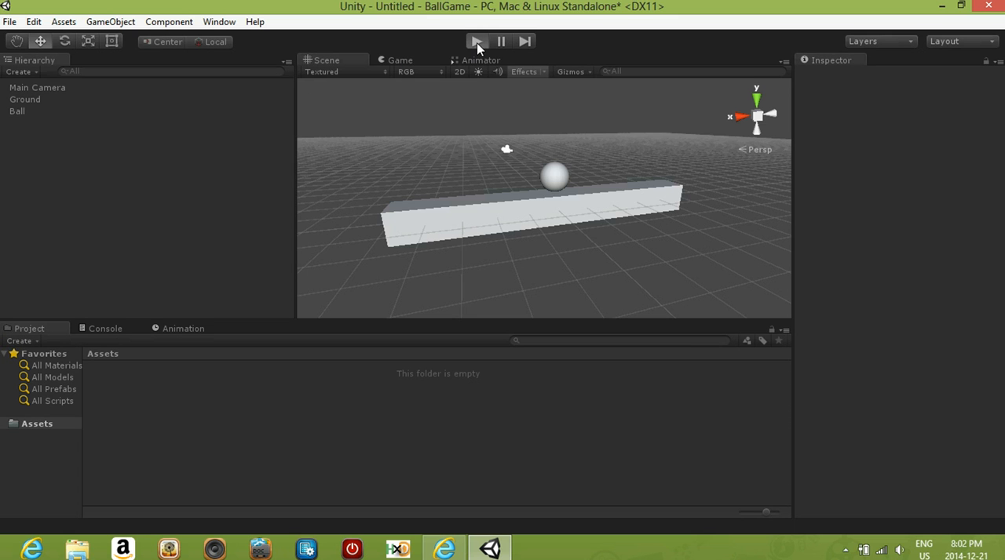
left_click(477, 44)
left_click(481, 45)
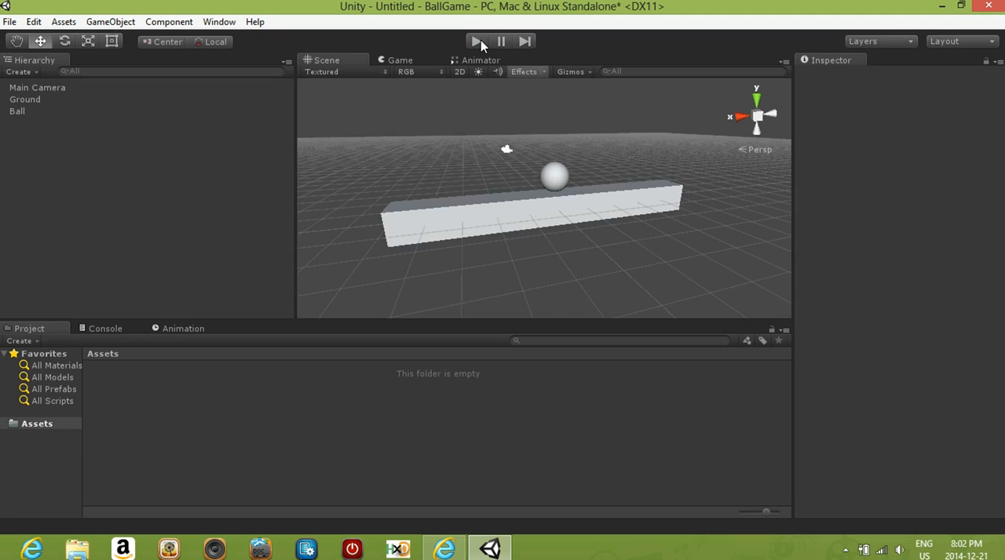
- Add a point light to the scene and check its lighting on the Ball and Ground in the Game view
scroll(550, 189, "down", 5)
middle_click_drag(557, 213, 527, 230)
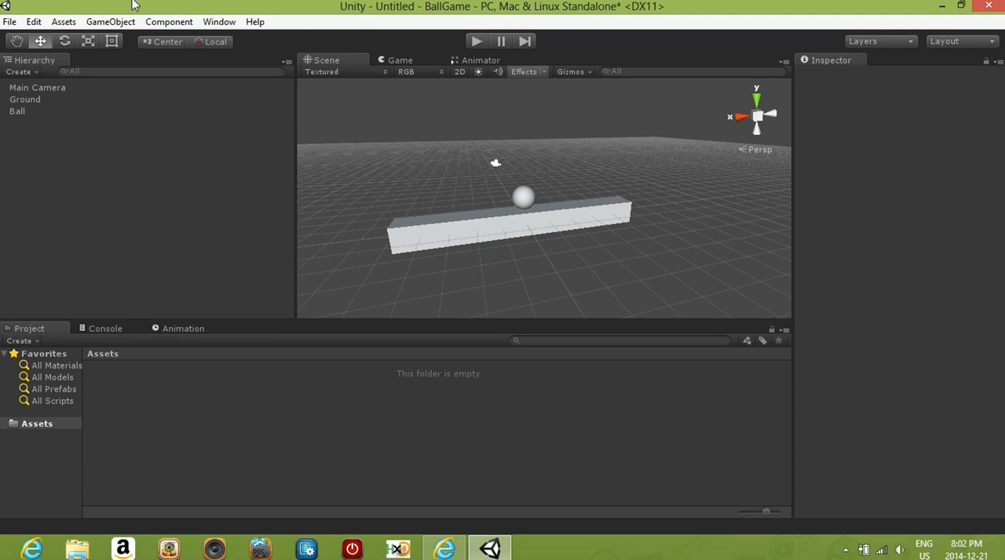
left_click(110, 22)
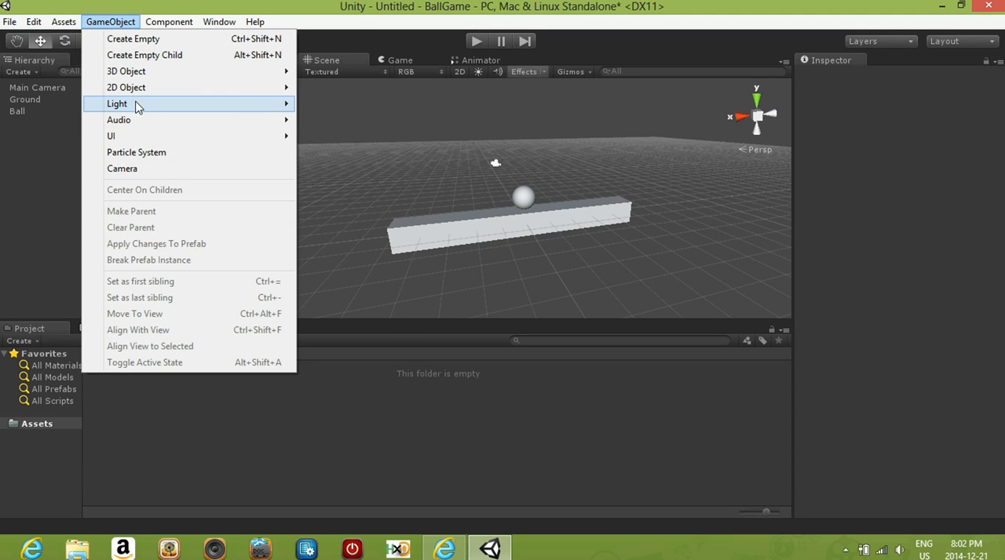
mouse_move(132, 106)
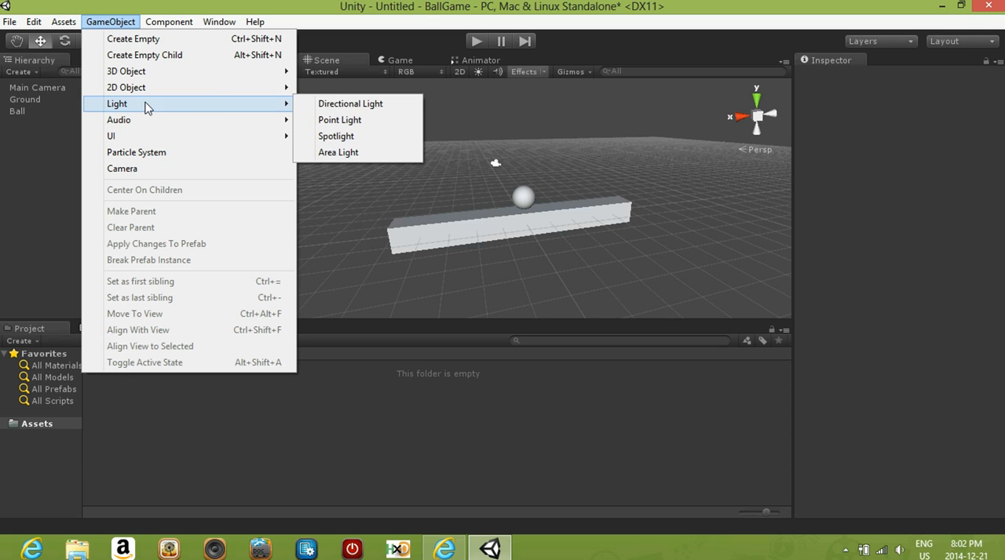
left_click(348, 122)
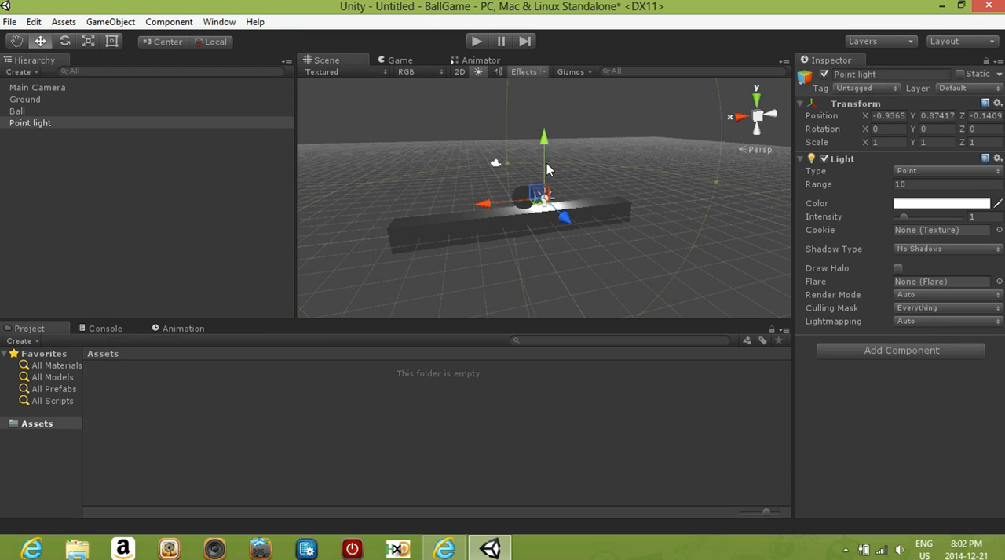
scroll(584, 232, "up", 3)
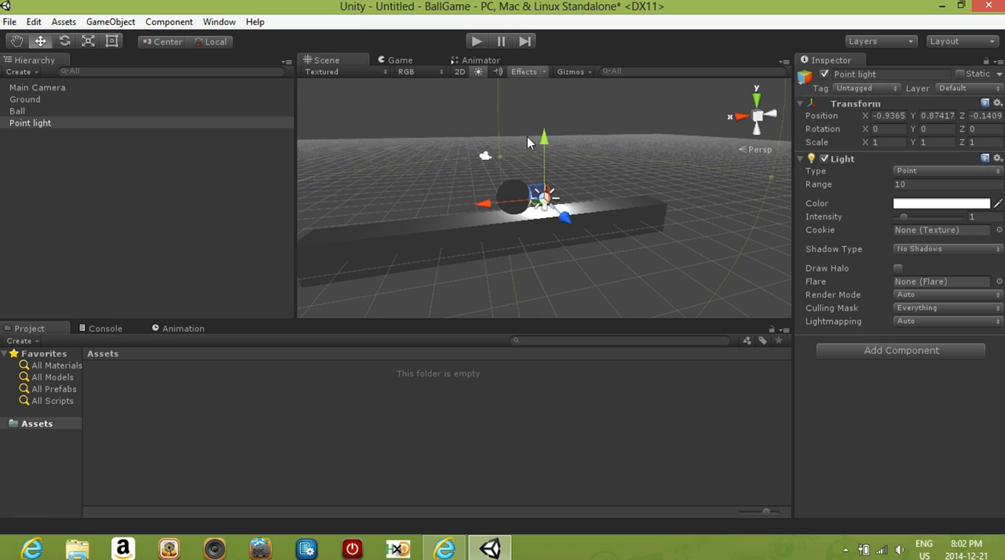
left_click(416, 59)
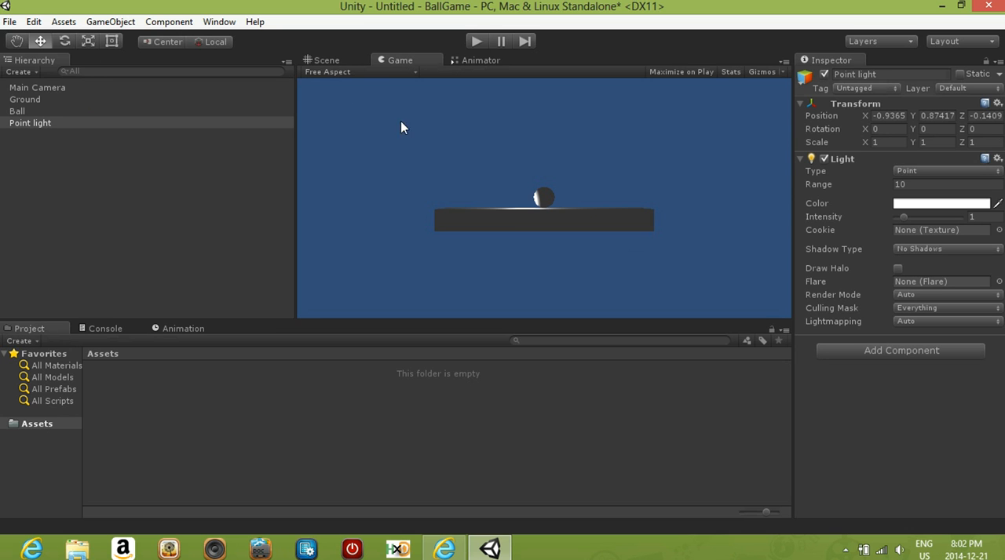
- In the Scene view, raise the point light above the Ball and shift it to about X -0.44, Y 4.67
left_click(328, 62)
left_click_drag(569, 219, 578, 237)
key("ctrl+z")
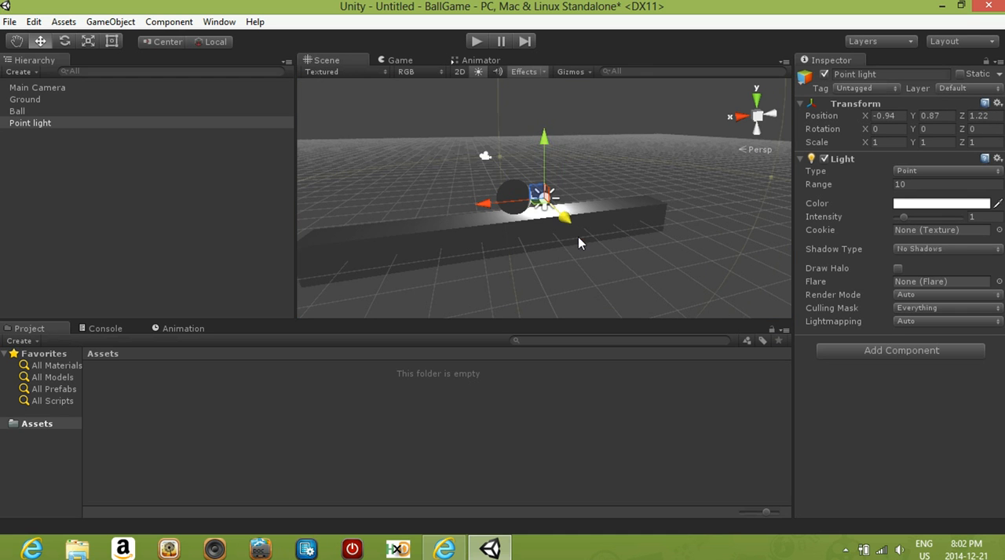
left_click_drag(548, 143, 545, 50)
scroll(541, 129, "down", 8)
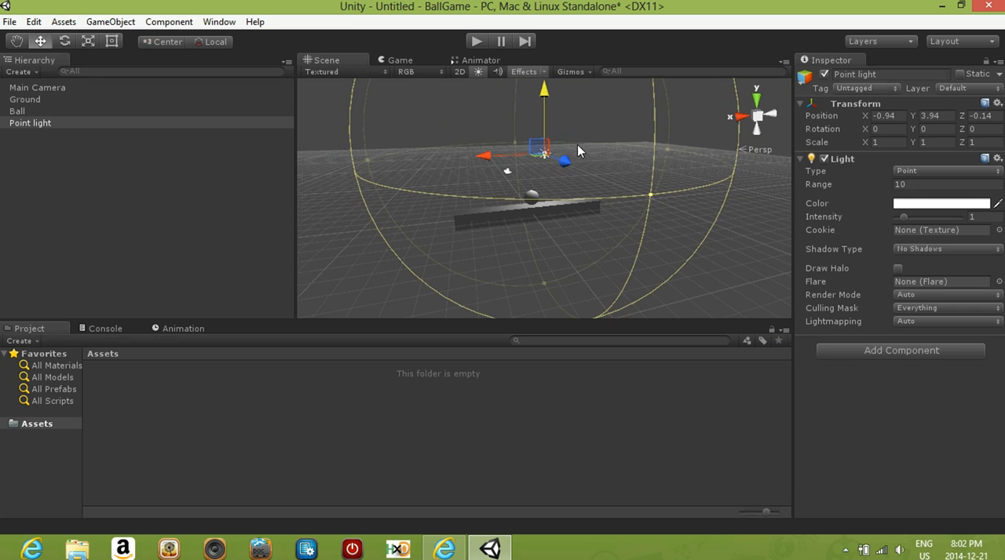
middle_click_drag(577, 144, 595, 179)
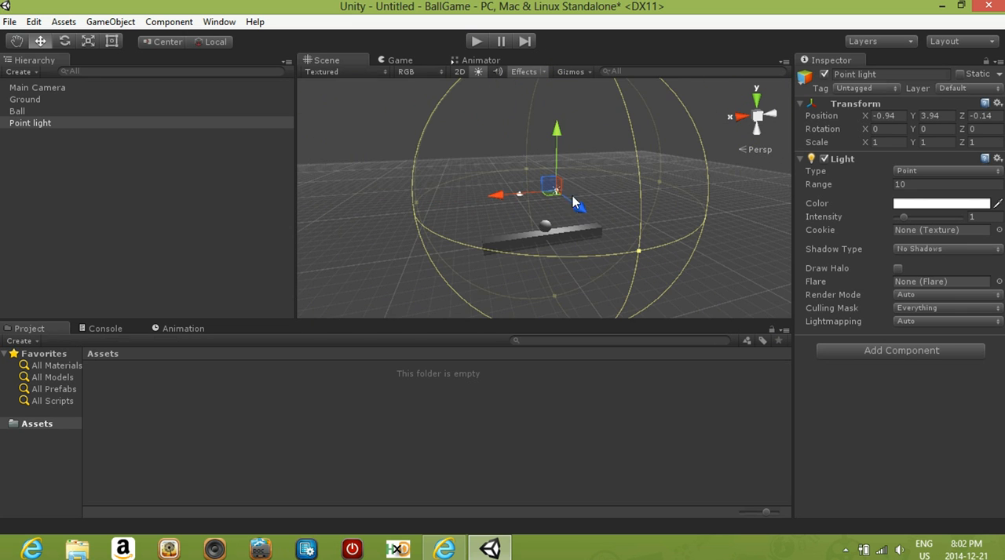
left_click_drag(497, 199, 491, 198)
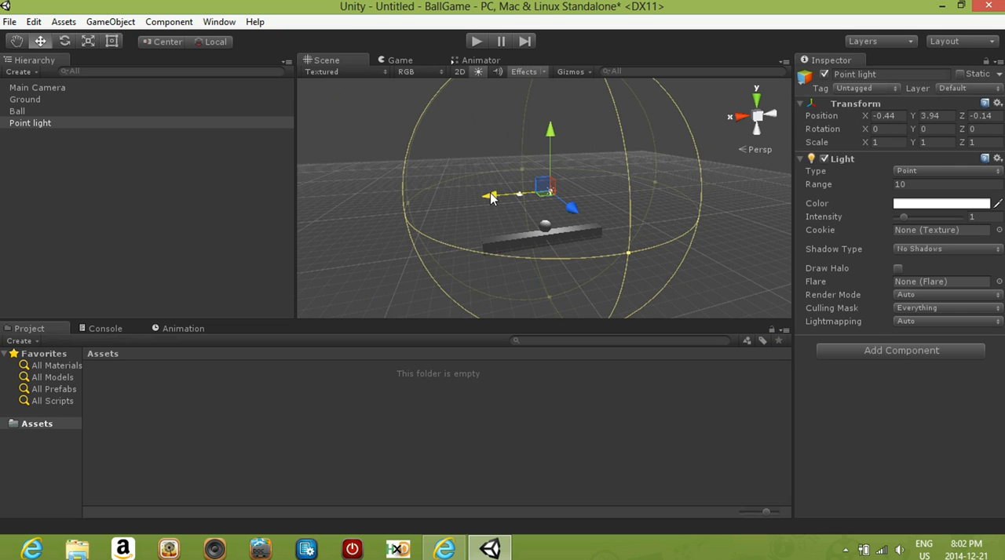
mouse_move(553, 127)
left_mouse_down()
mouse_move(548, 99)
mouse_move(547, 127)
left_mouse_up()
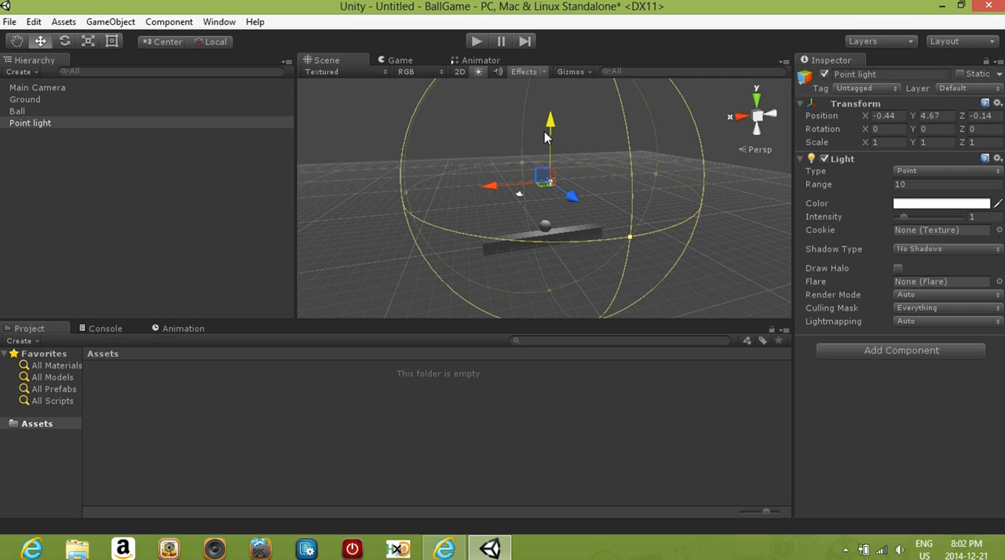
- Move the point light to about X 0.06, Y 8.16, and check the resulting lighting in the Game view
scroll(557, 203, "up", 2)
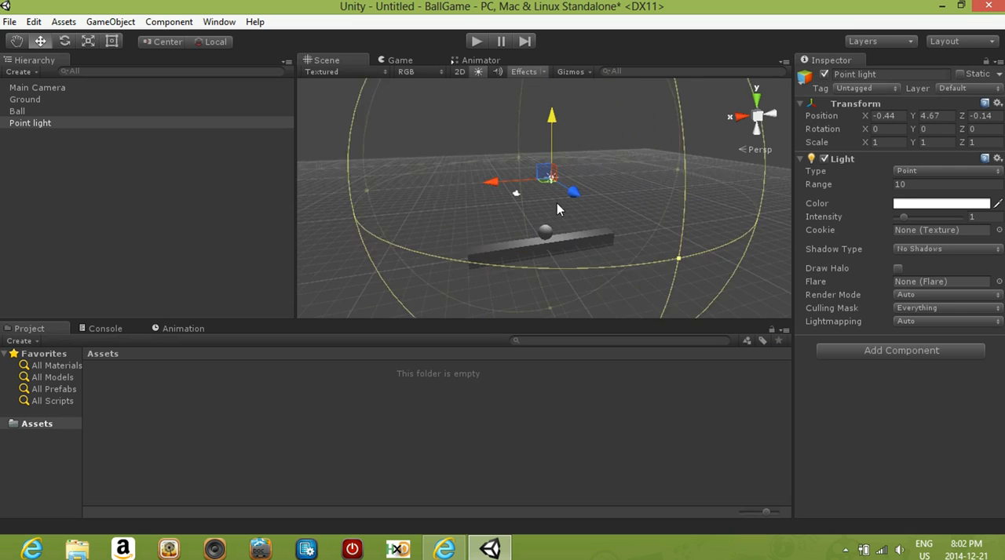
scroll(556, 203, "up", 4)
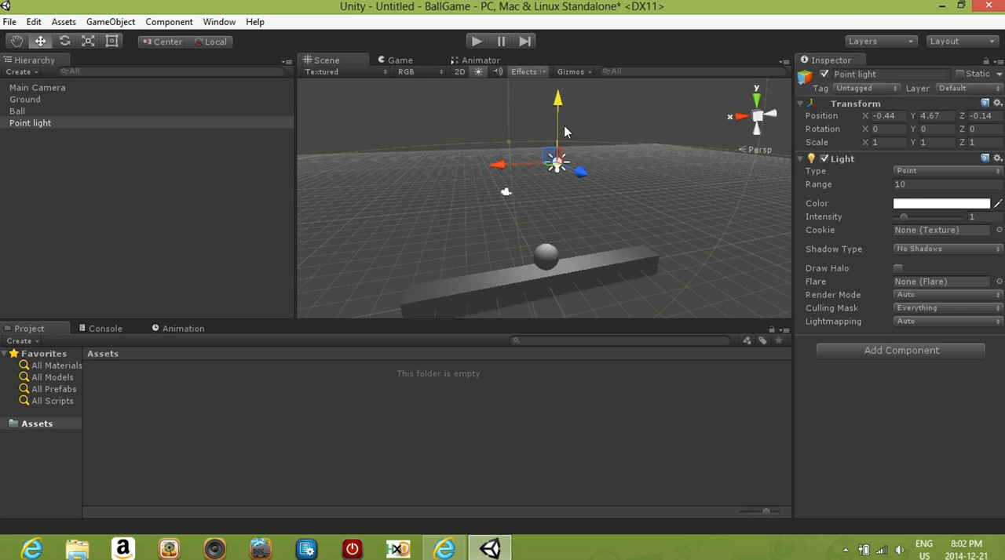
middle_click_drag(584, 148, 560, 190)
left_click_drag(469, 215, 448, 211)
left_click_drag(505, 141, 492, 56)
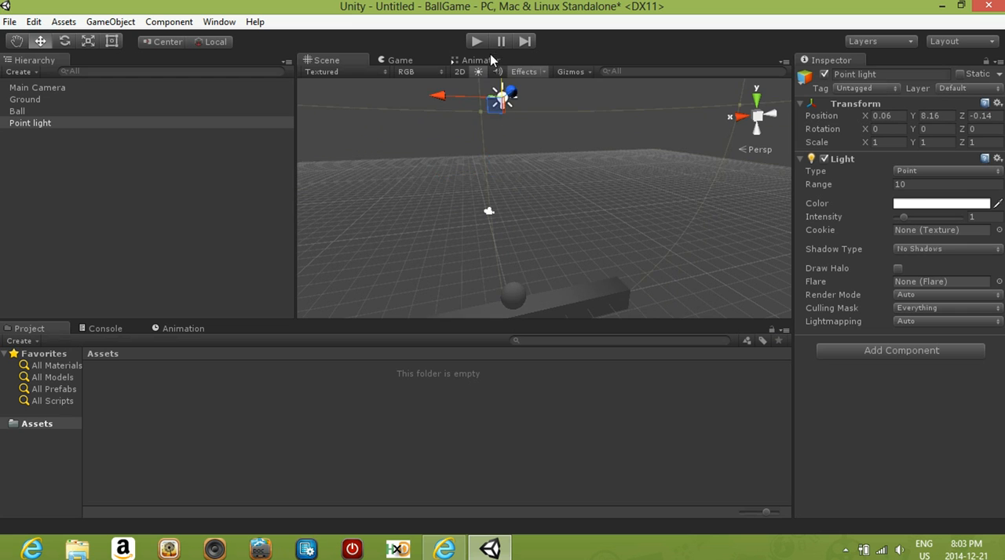
scroll(516, 221, "down", 3)
middle_click_drag(526, 274, 515, 204)
scroll(510, 211, "down", 4)
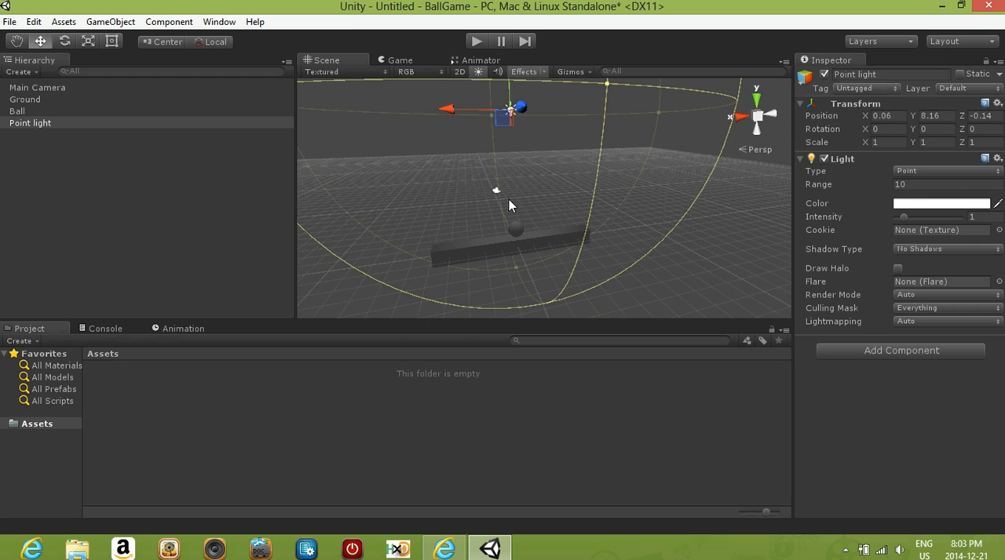
left_click(400, 61)
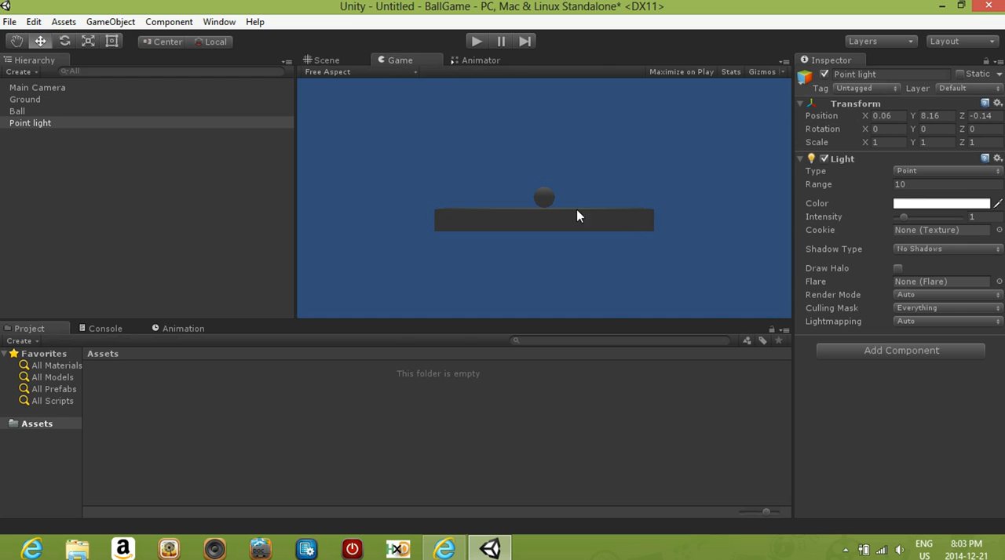
- Back in the Scene view, move the point light along Z to about -0.57 and enlarge its range to about 15.08
left_click(321, 60)
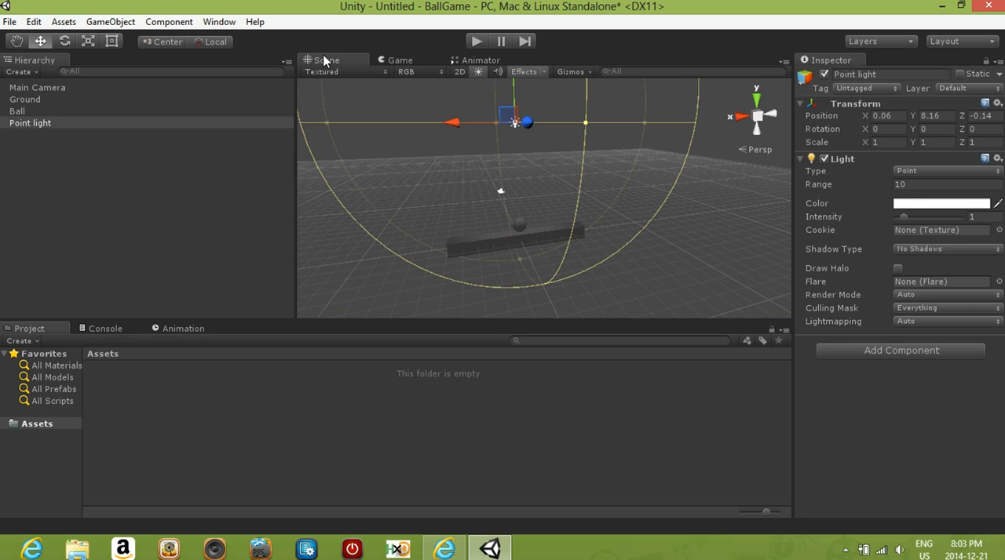
scroll(591, 206, "down", 3)
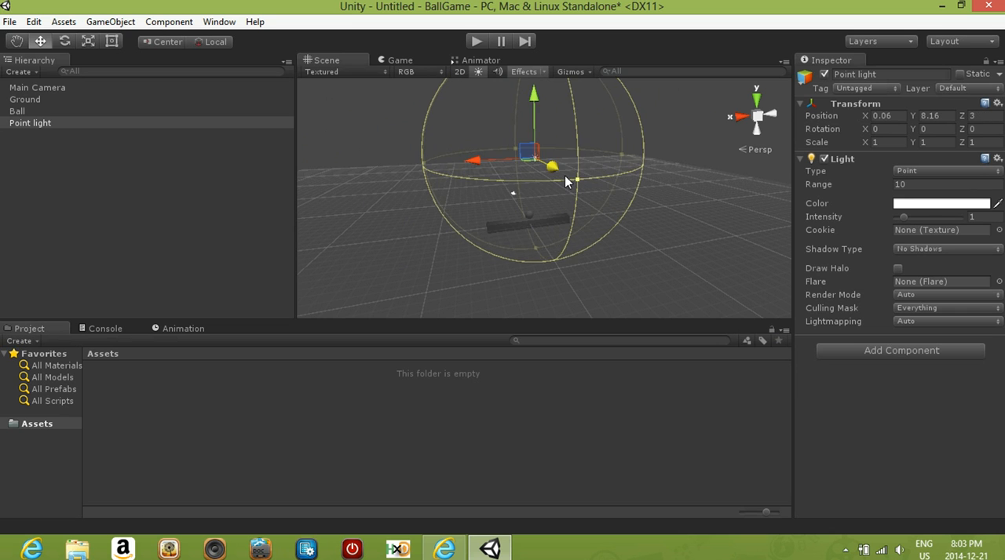
left_click_drag(558, 170, 554, 135)
middle_click_drag(553, 135, 566, 164)
scroll(565, 164, "down", 1)
left_click_drag(595, 186, 623, 201)
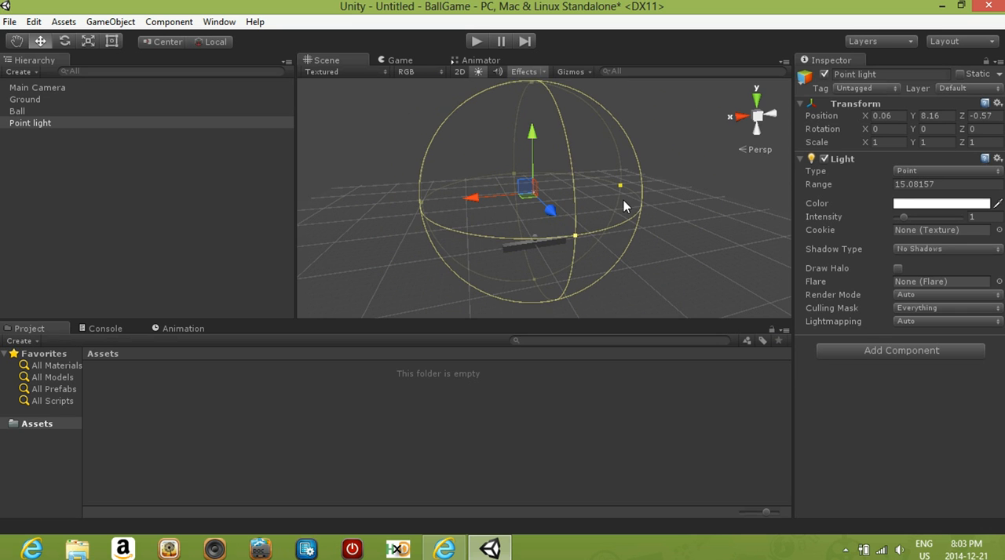
- Dock the Game view beside the Scene view, and adjust the point light to a range of about 21.85 and a Z position of 1.5
left_click_drag(402, 60, 638, 192)
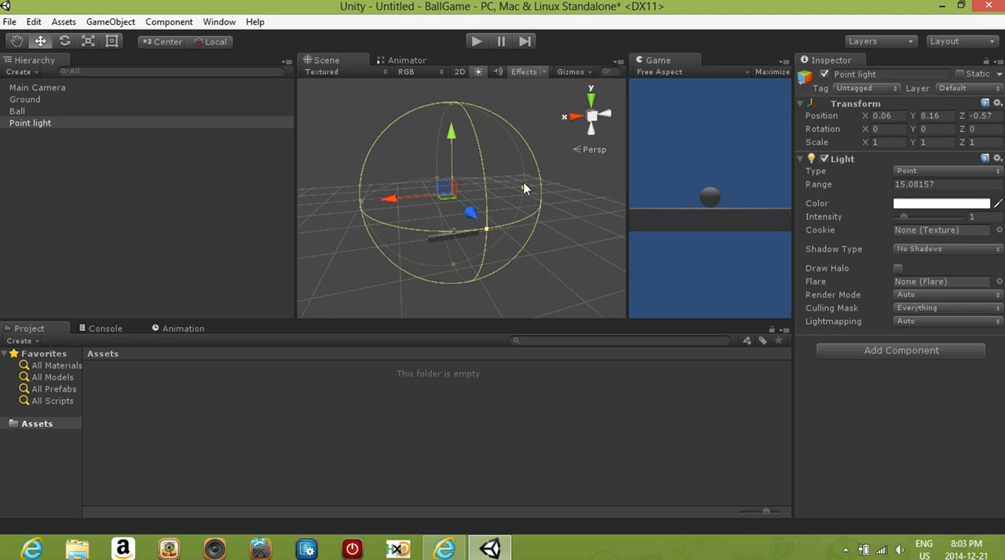
left_click_drag(524, 183, 556, 218)
left_click_drag(473, 212, 477, 218)
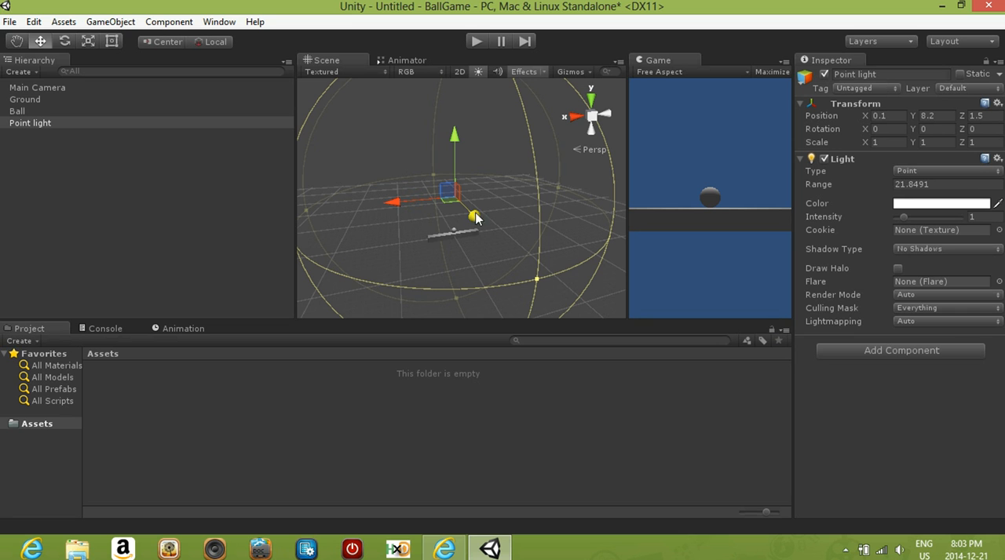
- Save the scene as Ball Game in the project's Assets folder
left_click(11, 22)
left_click(55, 79)
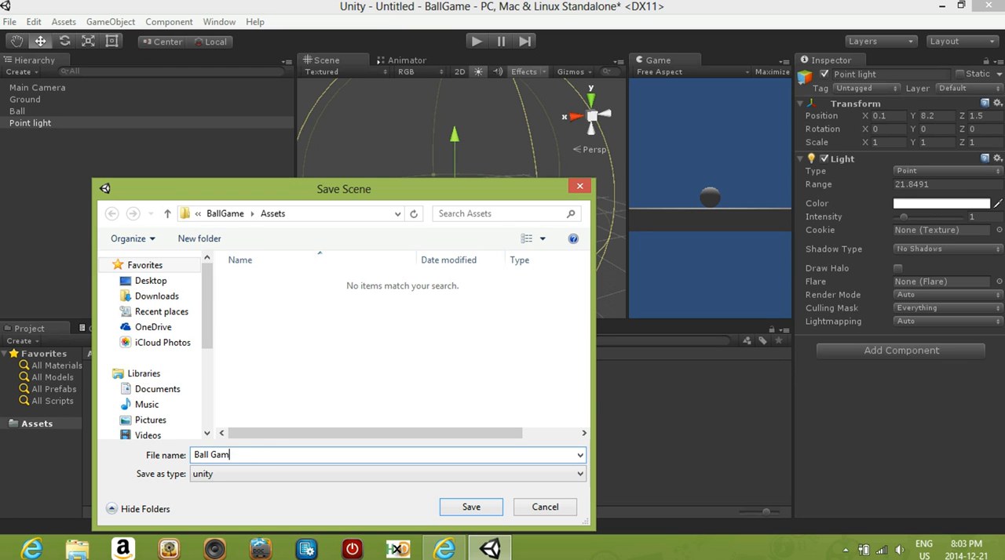
type("Ball Game")
left_click(474, 507)
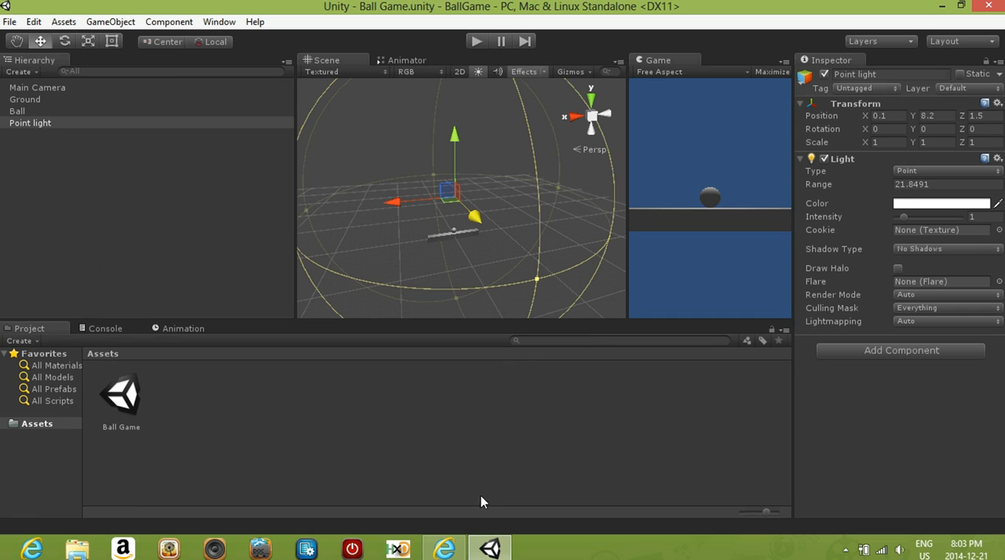